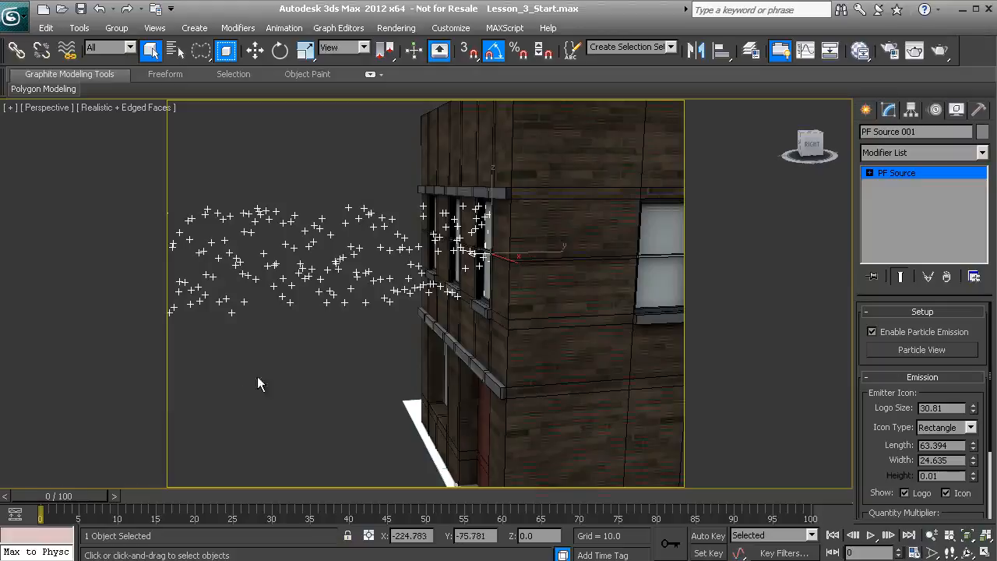
Examine the particle stream leaving the building's upper-floor window from several angles
{"action": "mouse_move", "coordinate": [366, 363]}
{"action": "middle_mouse_down", "text": "alt"}
{"action": "mouse_move", "coordinate": [407, 349]}
{"action": "mouse_move", "coordinate": [407, 328]}
{"action": "mouse_move", "coordinate": [469, 335]}
{"action": "middle_mouse_up", "text": "alt"}
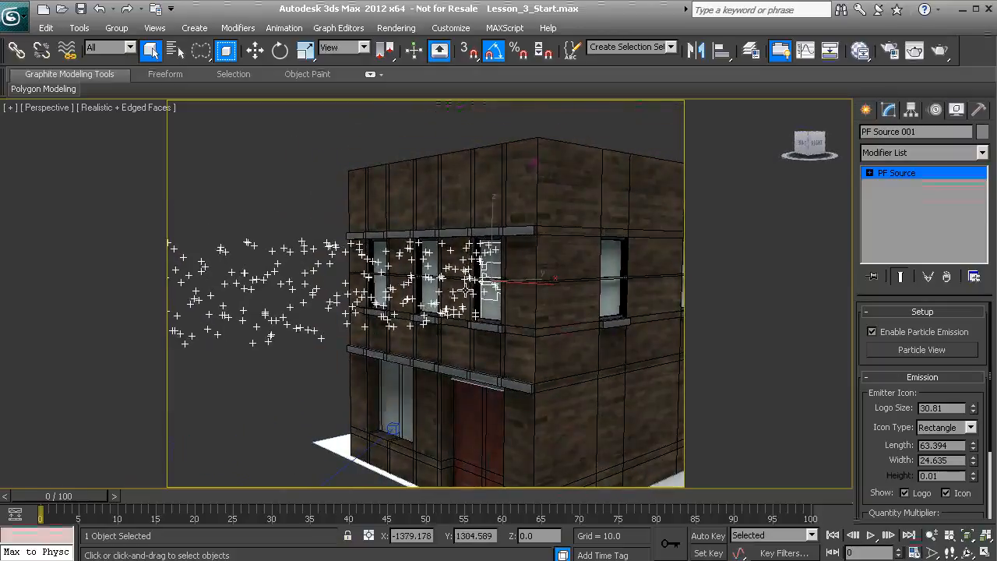
{"action": "middle_click_drag", "start_coordinate": [492, 282], "coordinate": [446, 281], "text": "alt"}
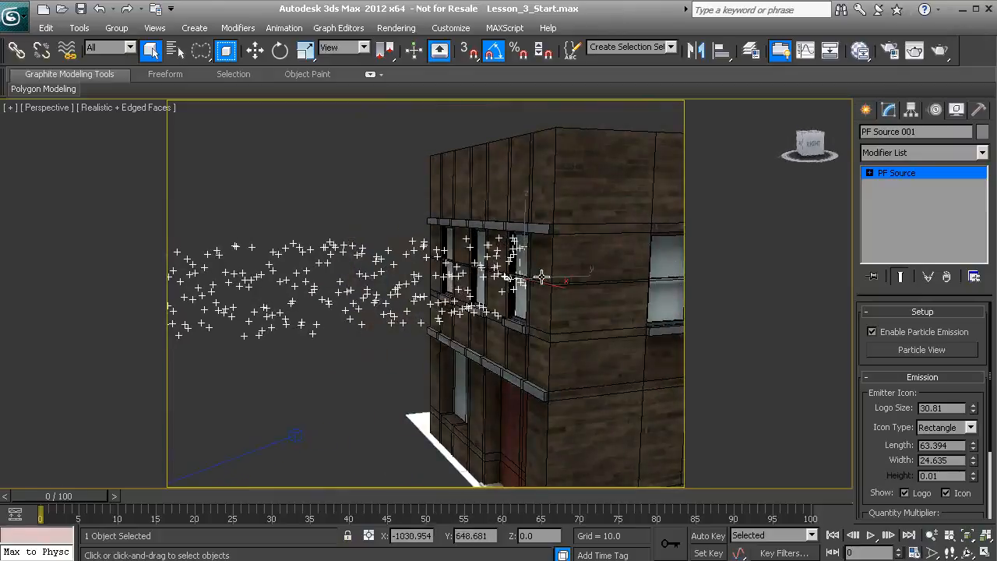
{"action": "middle_click_drag", "start_coordinate": [215, 296], "coordinate": [359, 310]}
{"action": "scroll", "coordinate": [456, 319], "scroll_direction": "down", "scroll_amount": 1}
{"action": "middle_click_drag", "start_coordinate": [461, 324], "coordinate": [350, 316]}
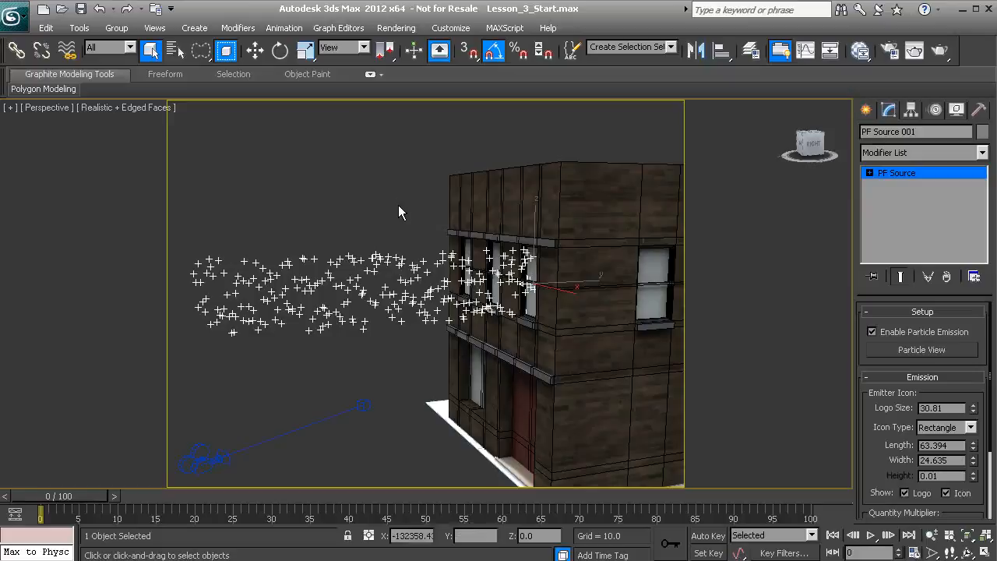
{"action": "middle_click_drag", "start_coordinate": [397, 290], "coordinate": [432, 286], "text": "alt"}
{"action": "scroll", "coordinate": [460, 302], "scroll_direction": "up", "scroll_amount": 2}
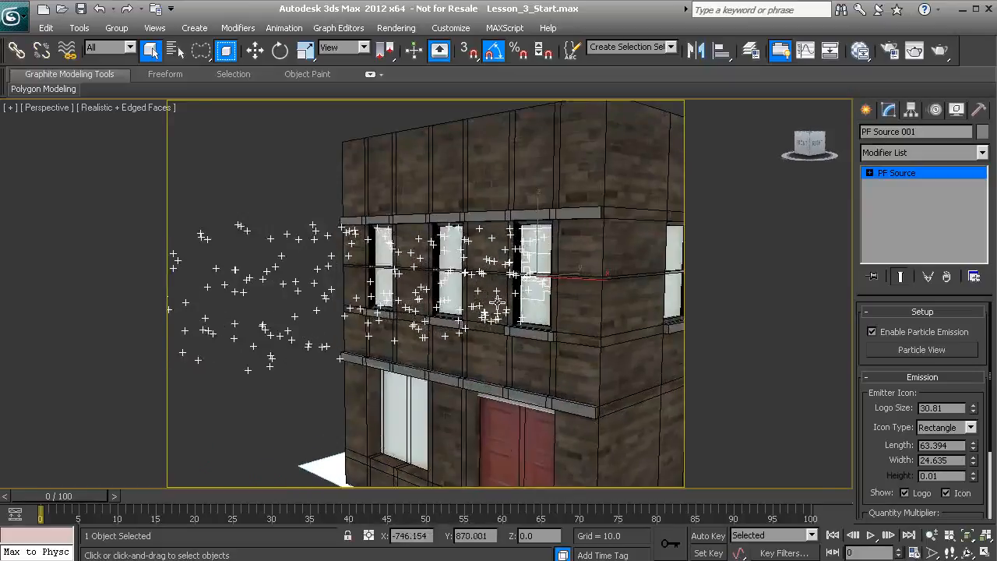
{"action": "middle_click_drag", "start_coordinate": [490, 303], "coordinate": [461, 291]}
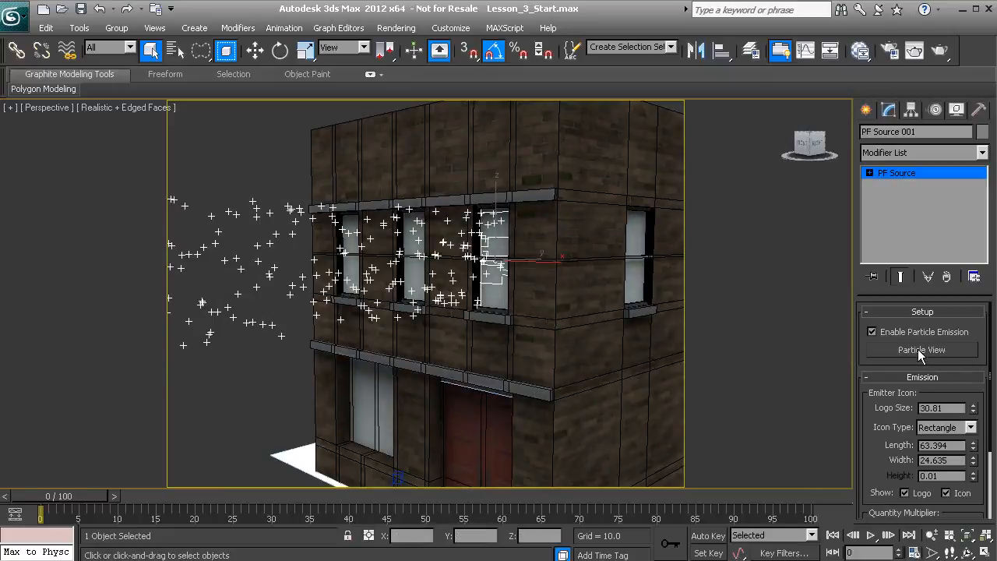
Review Event 001's Position Icon and Speed operators in Particle View and play the animation to check the particle motion
{"action": "left_click", "coordinate": [917, 349]}
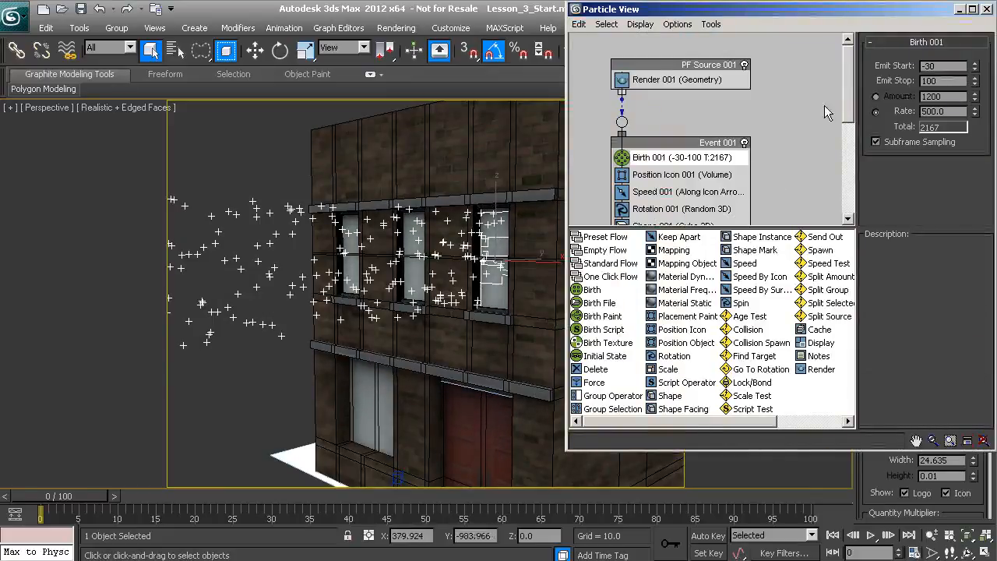
{"action": "scroll", "coordinate": [846, 91], "scroll_direction": "down", "scroll_amount": 3}
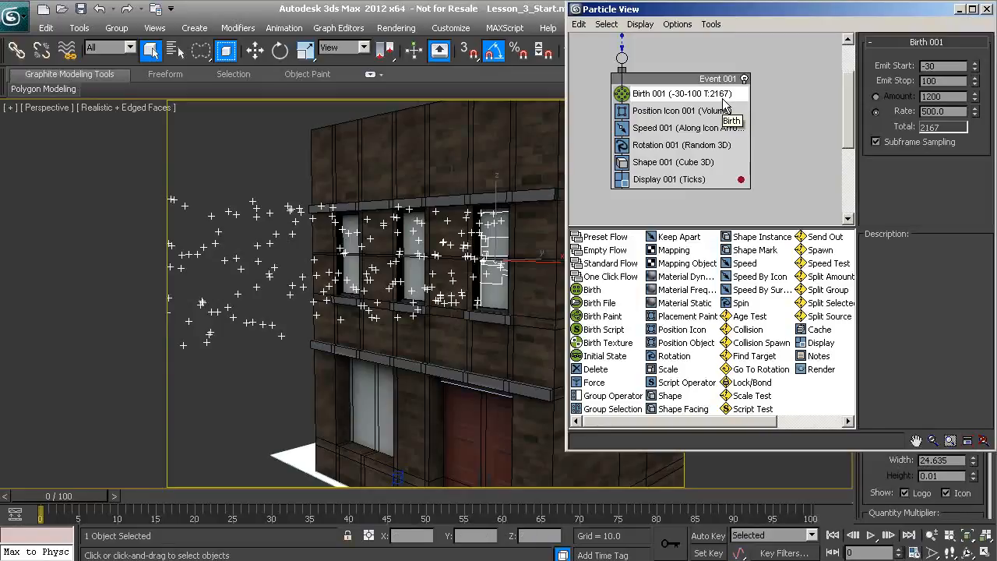
{"action": "left_click", "coordinate": [660, 112]}
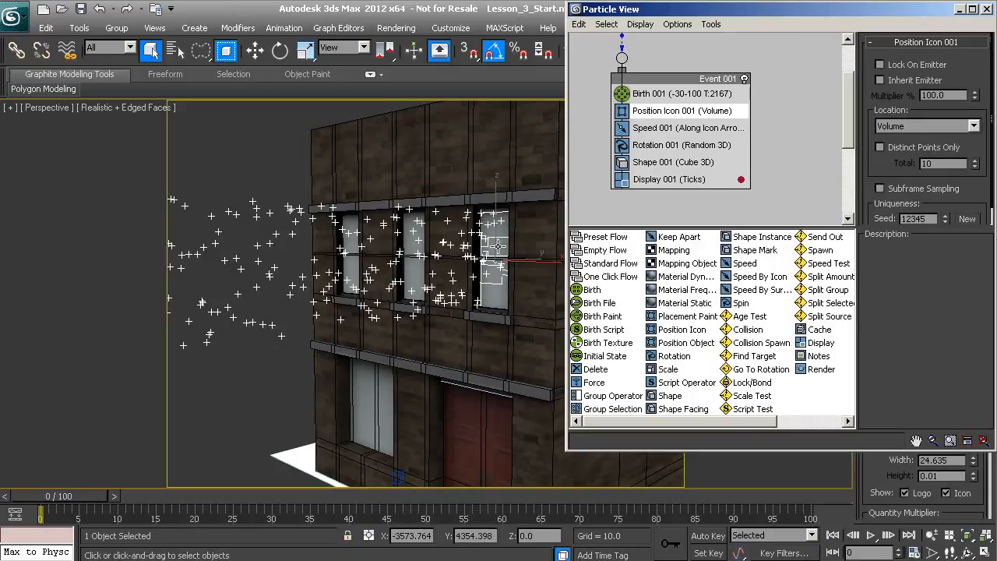
{"action": "left_click", "coordinate": [658, 130]}
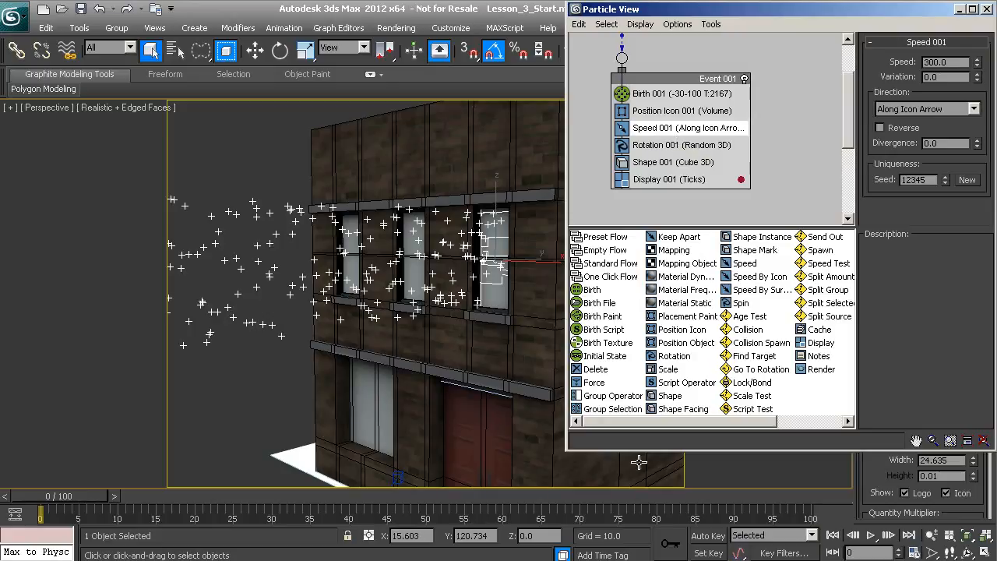
{"action": "left_click", "coordinate": [871, 534]}
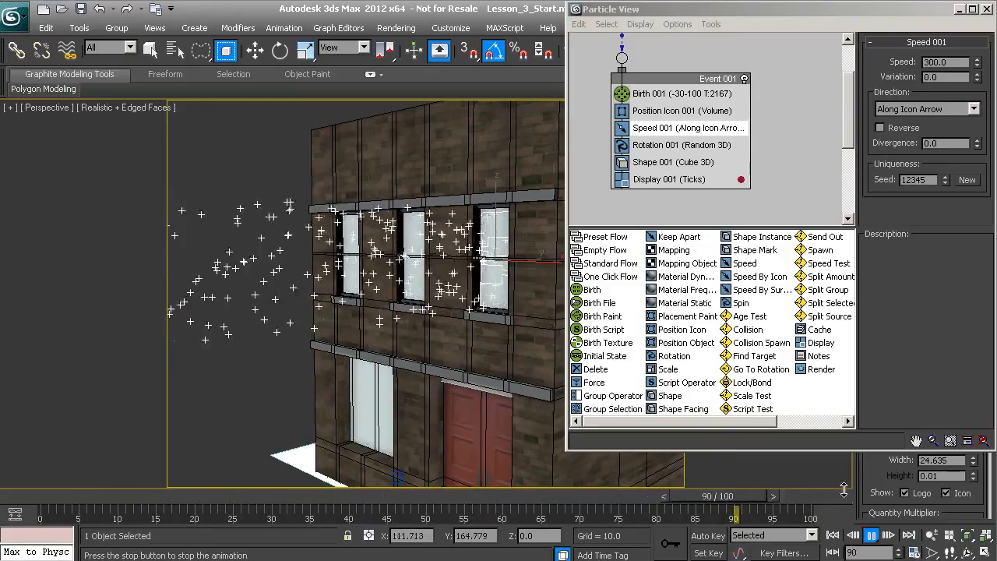
{"action": "left_click", "coordinate": [872, 535]}
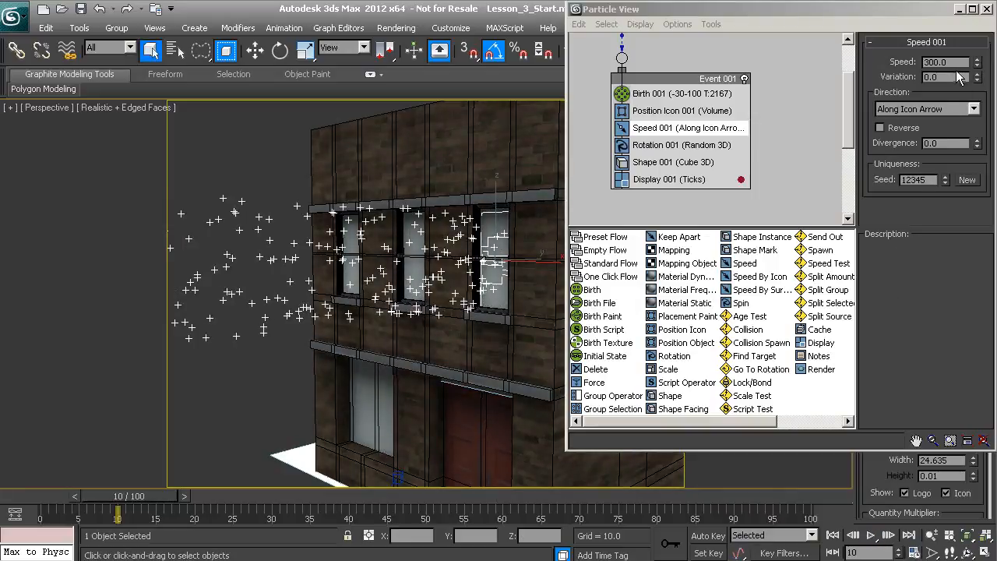
Set the Speed 001 operator's speed to 200 and its variation to 50
{"action": "double_click", "coordinate": [956, 62]}
{"action": "type", "text": "200"}
{"action": "key", "text": "Return"}
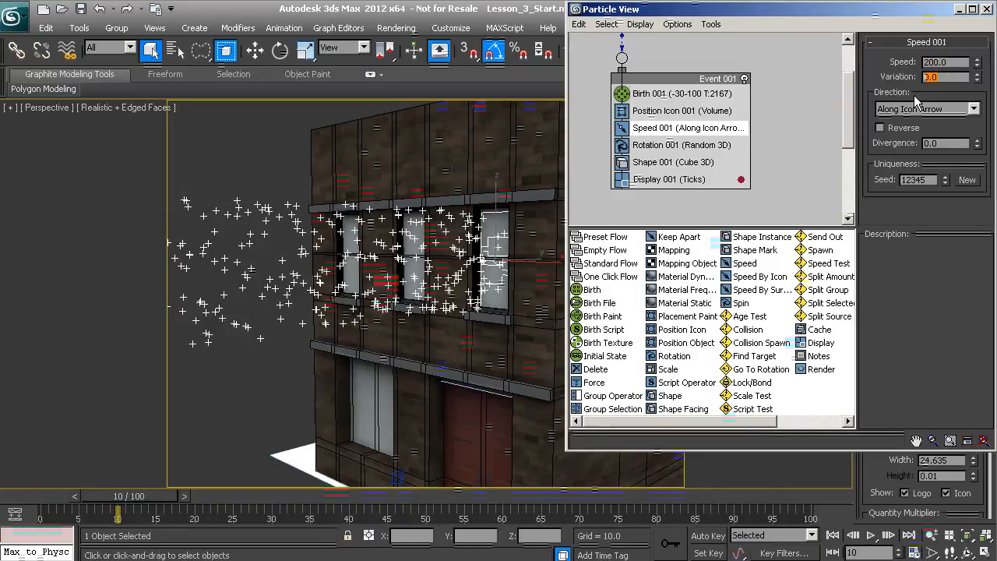
{"action": "type", "text": "50"}
{"action": "key", "text": "Return"}
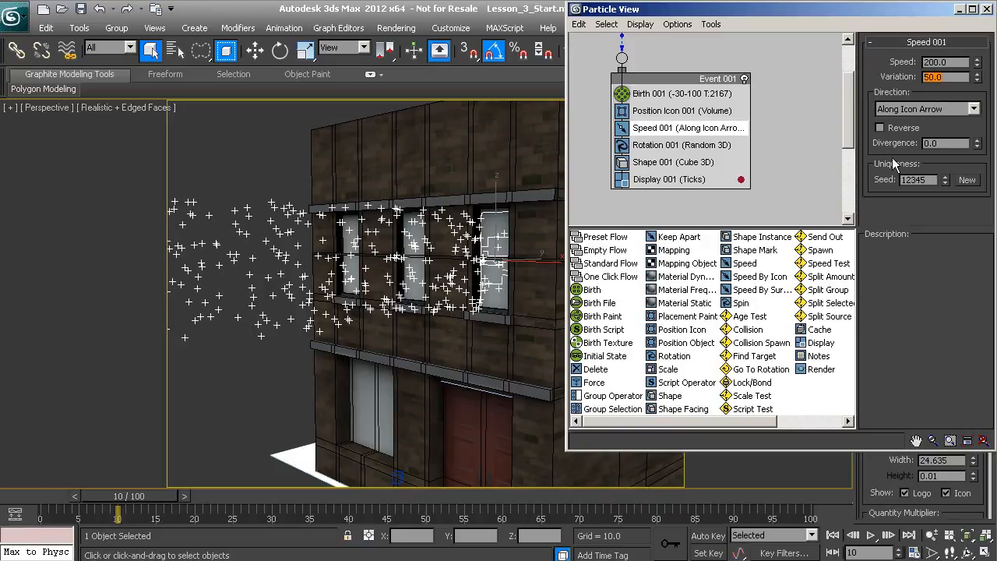
Play the animation to check the varied particle speeds and close Particle View
{"action": "left_click", "coordinate": [871, 535]}
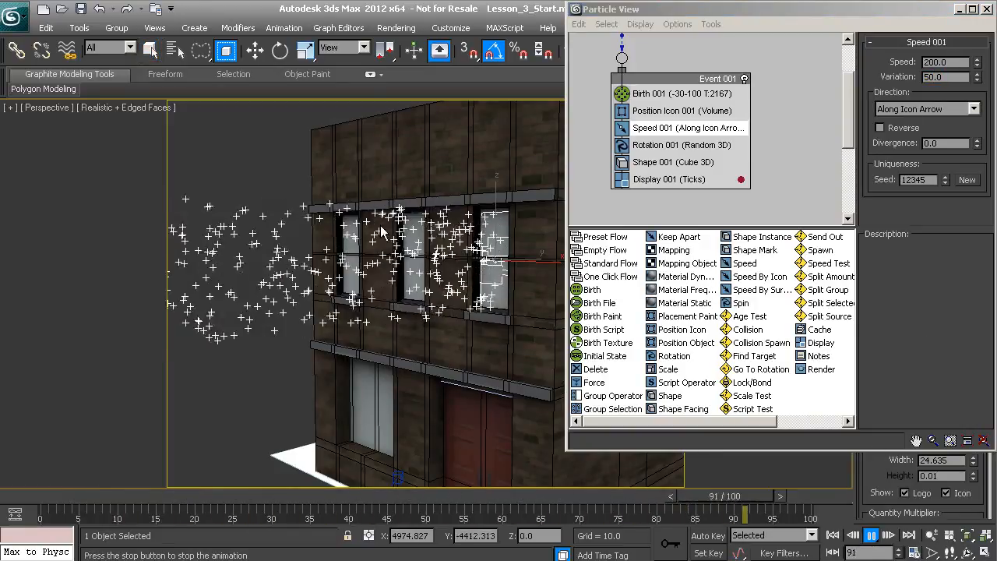
{"action": "left_click", "coordinate": [871, 535]}
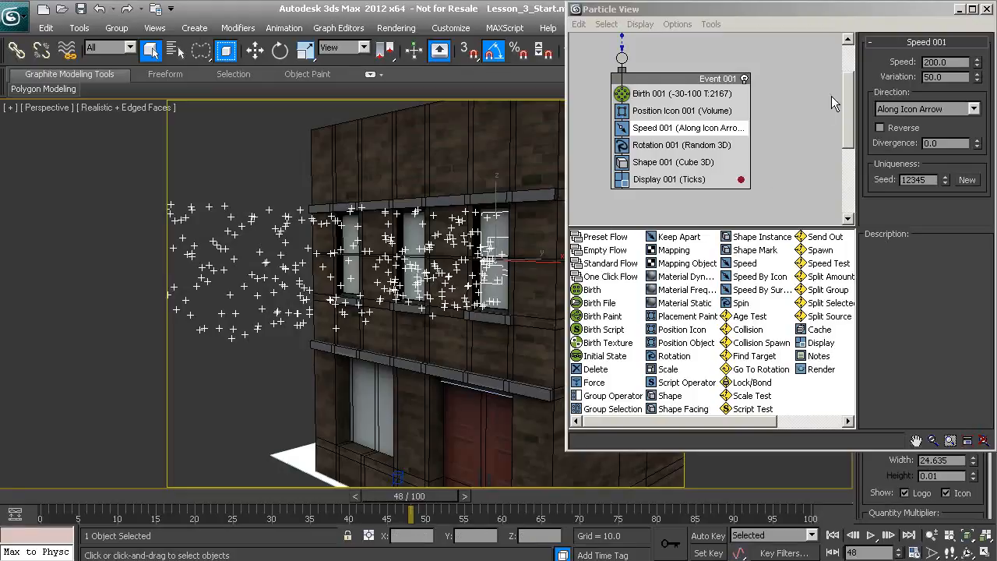
{"action": "left_click", "coordinate": [986, 9]}
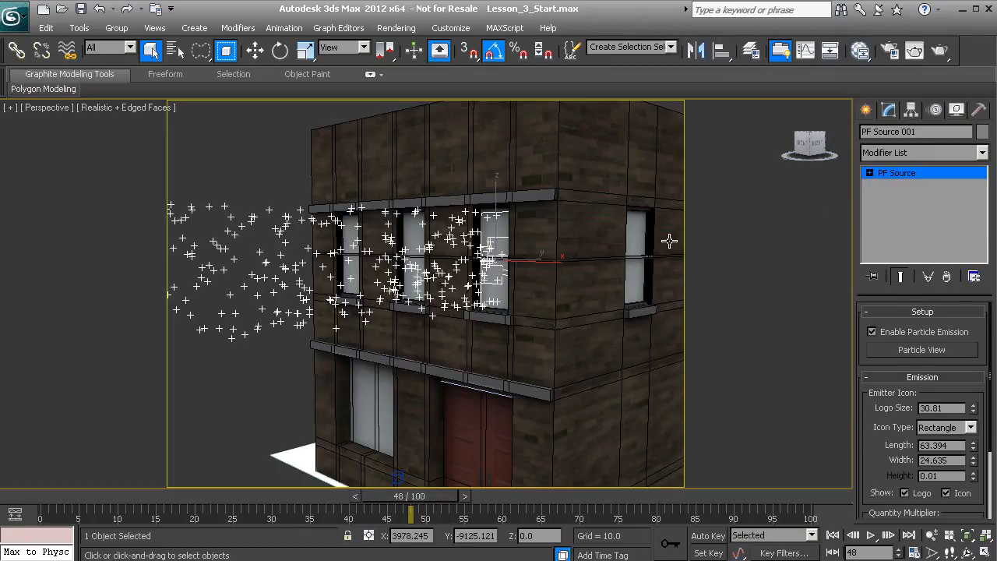
Create a Wind space warp on the ground in front of the building, with its arrow pointing upward
{"action": "left_click", "coordinate": [866, 110]}
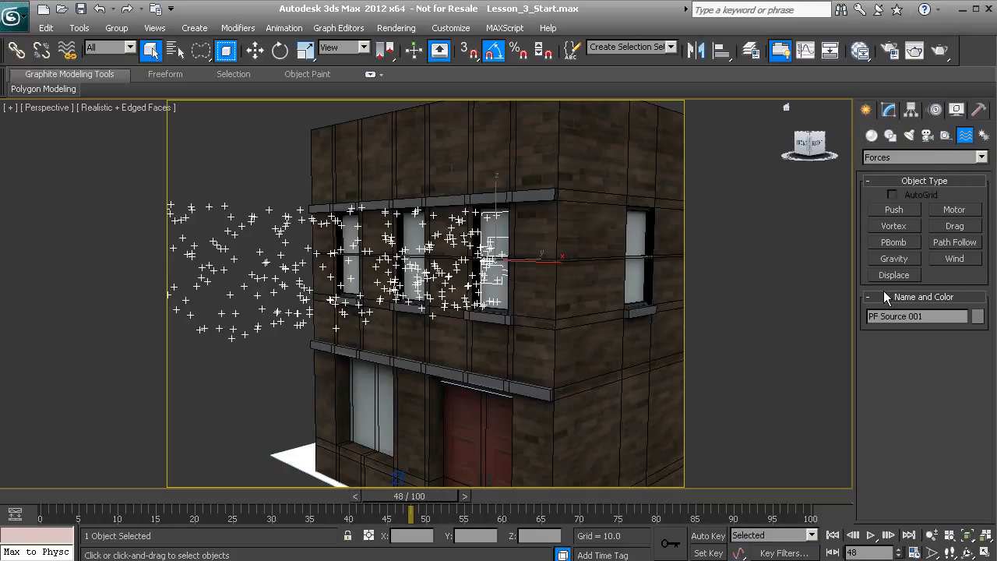
{"action": "left_click", "coordinate": [943, 257]}
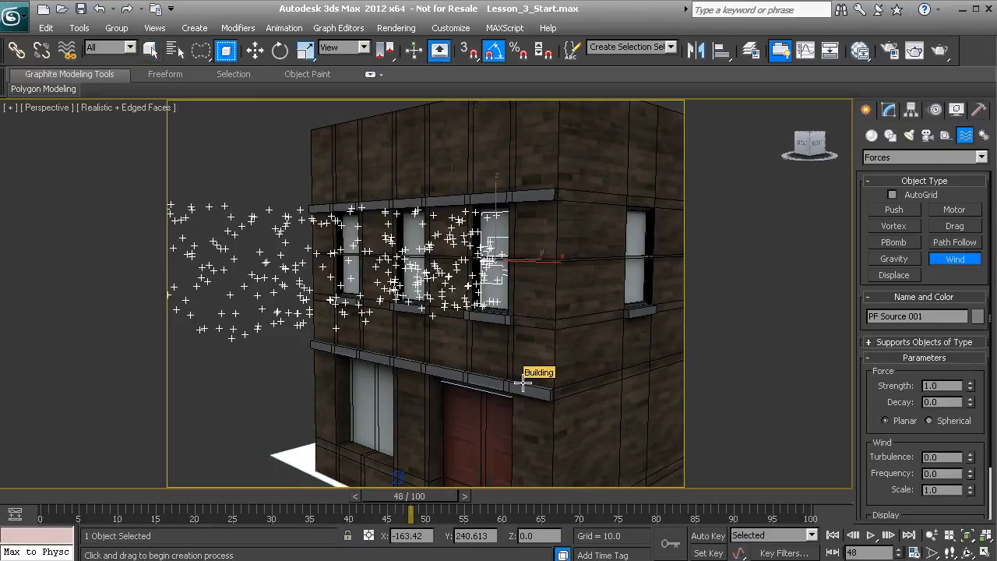
{"action": "middle_click_drag", "start_coordinate": [507, 398], "coordinate": [481, 466], "text": "alt"}
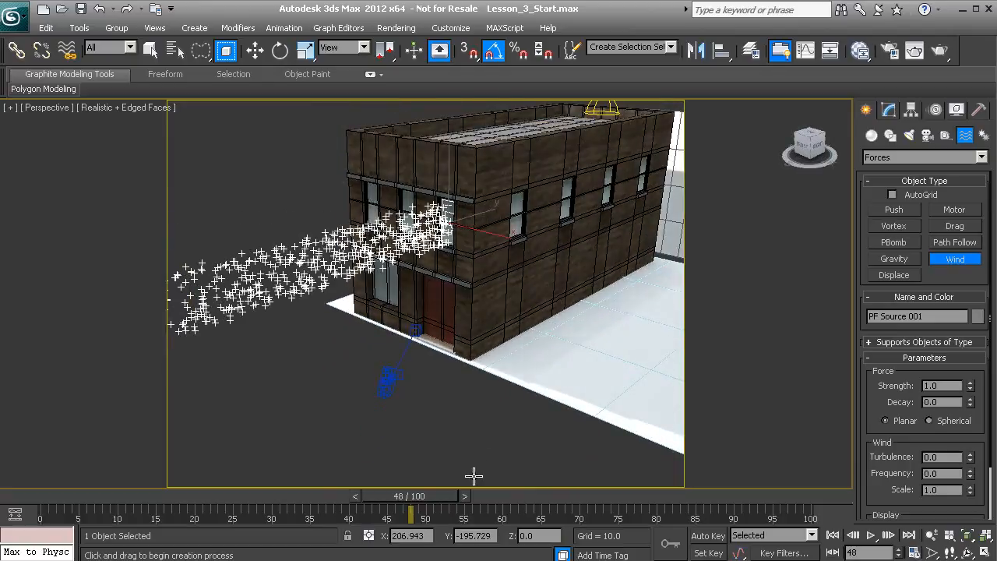
{"action": "left_click_drag", "start_coordinate": [467, 467], "coordinate": [491, 424]}
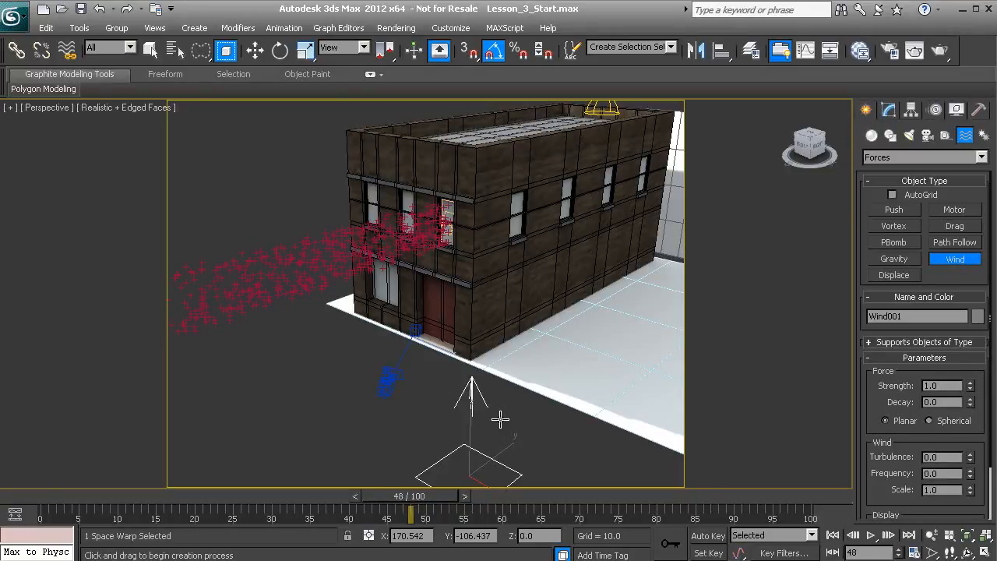
{"action": "middle_click_drag", "start_coordinate": [488, 438], "coordinate": [469, 382], "text": "alt"}
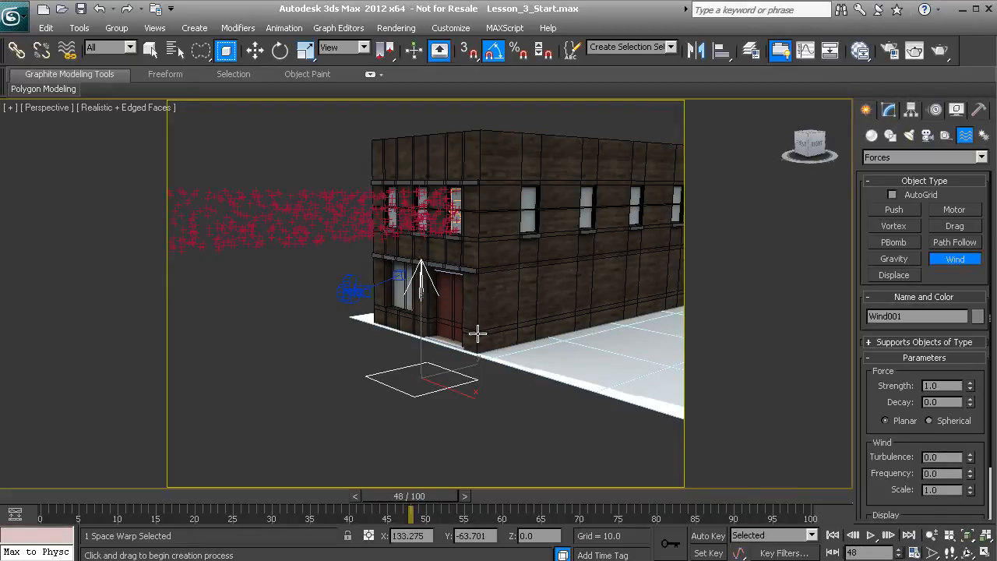
{"action": "right_click", "coordinate": [412, 258]}
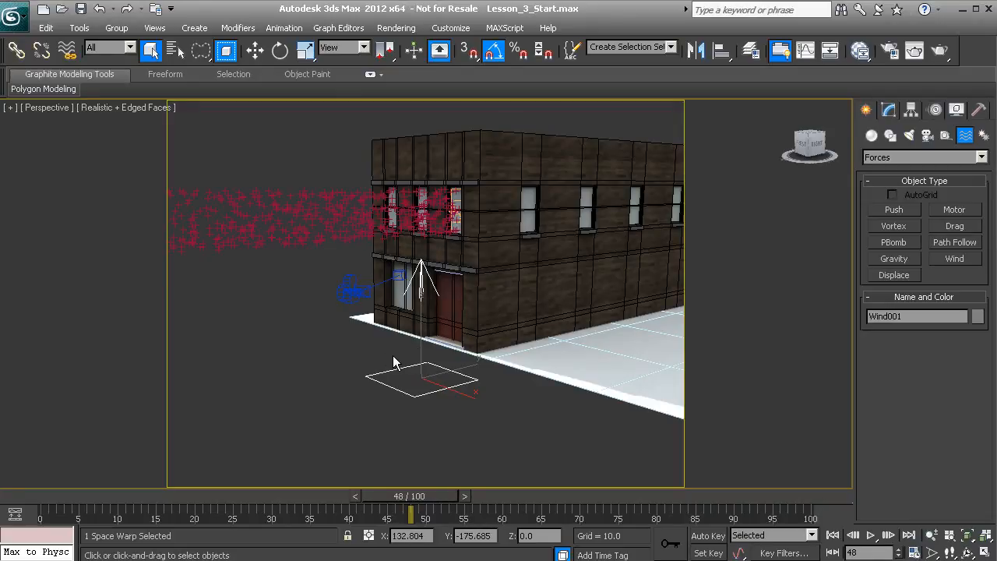
Select the PF Source 001 emitter at the upper window and open its Event 001 operators in Particle View
{"action": "middle_click_drag", "start_coordinate": [439, 275], "coordinate": [467, 289]}
{"action": "scroll", "coordinate": [467, 290], "scroll_direction": "up", "scroll_amount": 3}
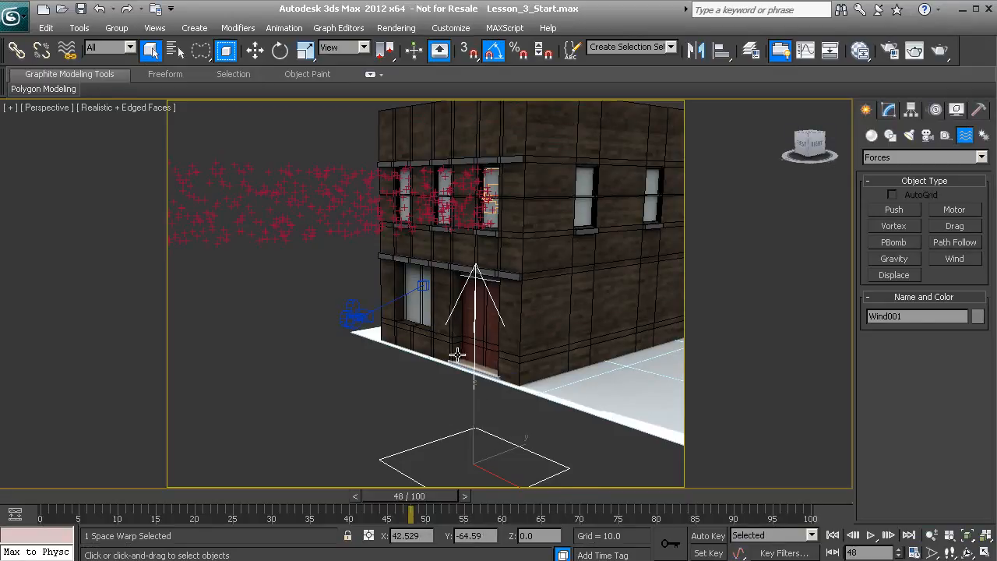
{"action": "left_click", "coordinate": [489, 201]}
{"action": "left_click", "coordinate": [489, 200]}
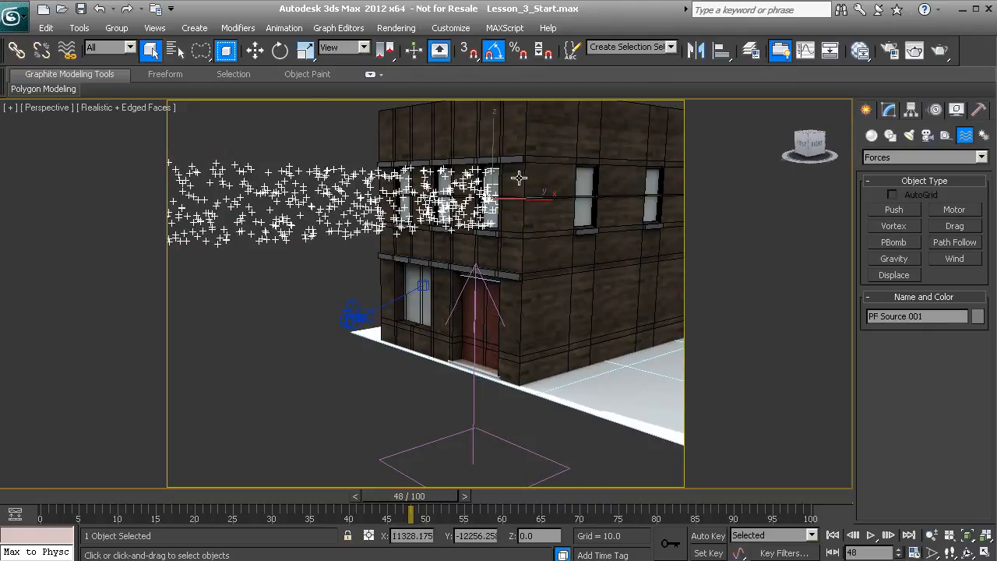
{"action": "left_click", "coordinate": [887, 111]}
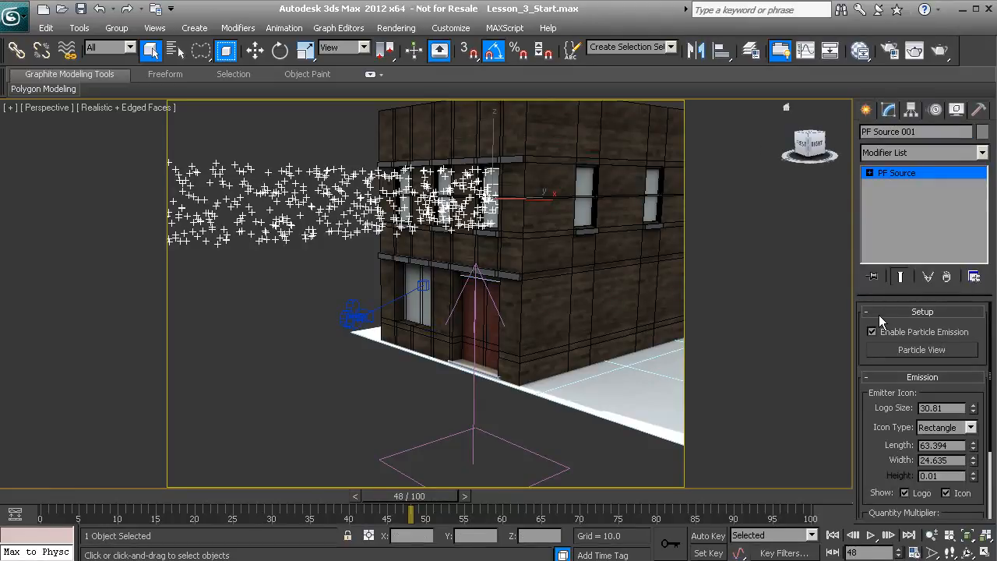
{"action": "left_click", "coordinate": [916, 352]}
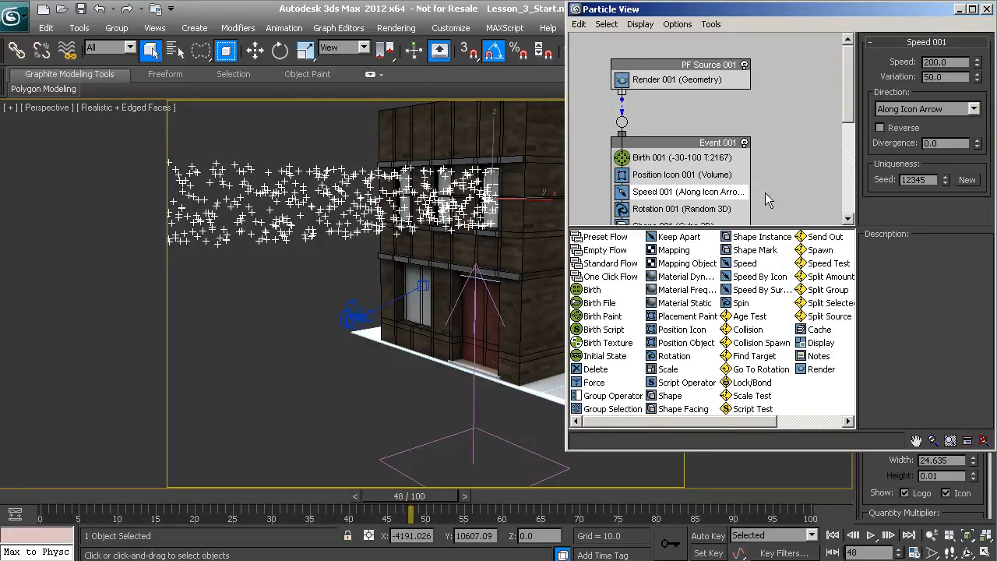
{"action": "left_click_drag", "start_coordinate": [844, 94], "coordinate": [840, 122]}
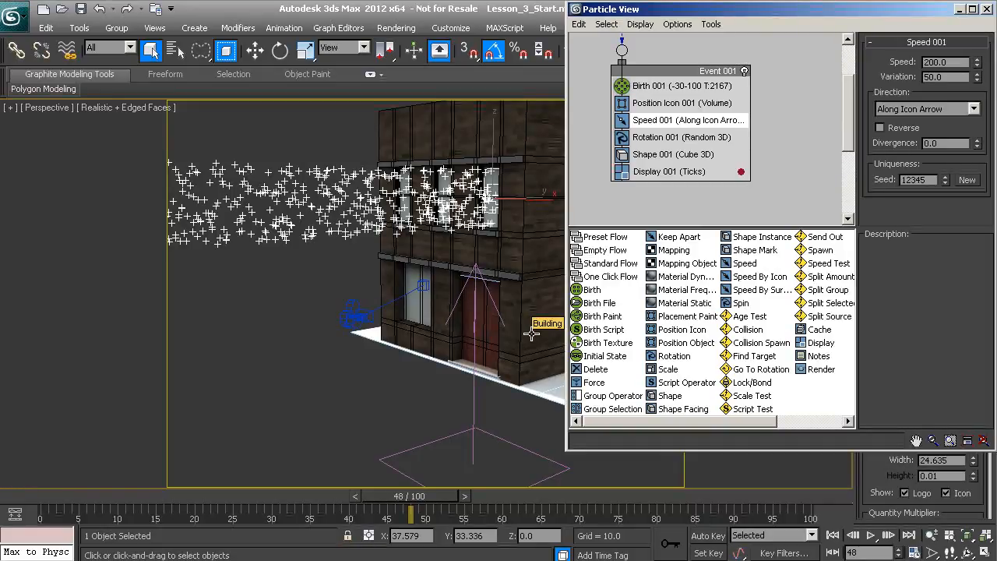
Insert a Force operator between Rotation 001 and Shape 001 in Event 001 and add the Wind001 space warp to it
{"action": "left_click", "coordinate": [591, 383]}
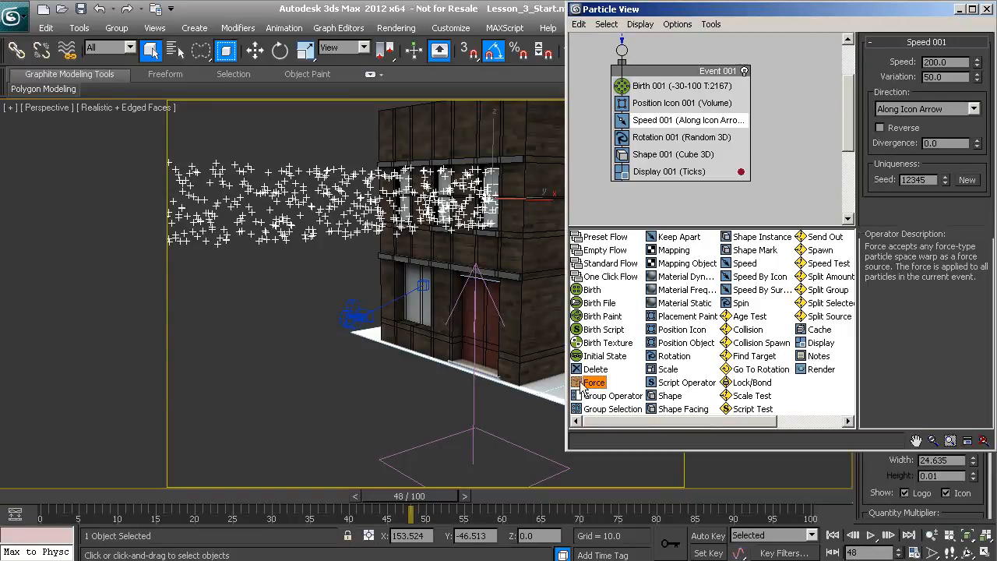
{"action": "left_click_drag", "start_coordinate": [580, 387], "coordinate": [657, 151]}
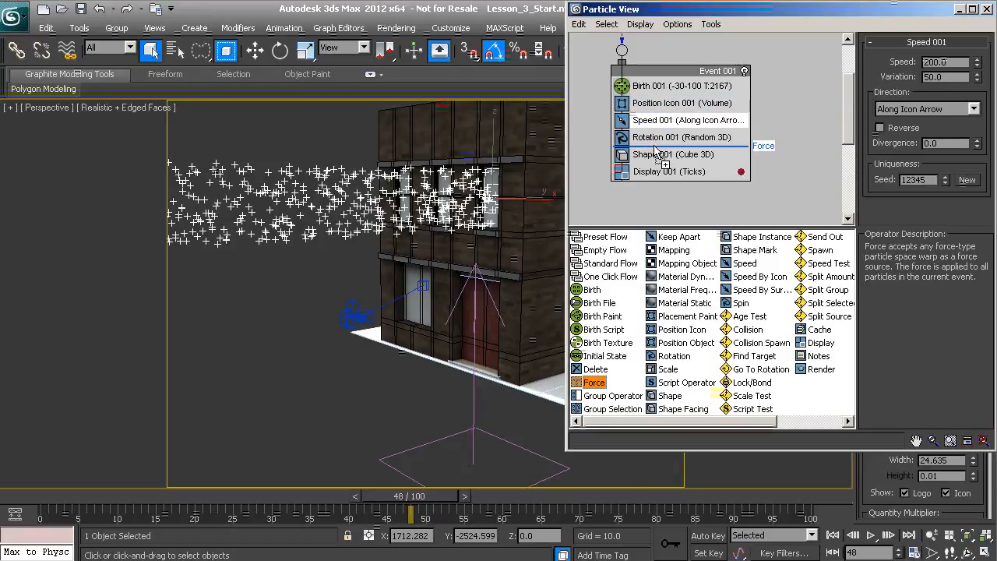
{"action": "left_click_drag", "start_coordinate": [655, 149], "coordinate": [652, 151]}
{"action": "left_click_drag", "start_coordinate": [649, 145], "coordinate": [686, 146]}
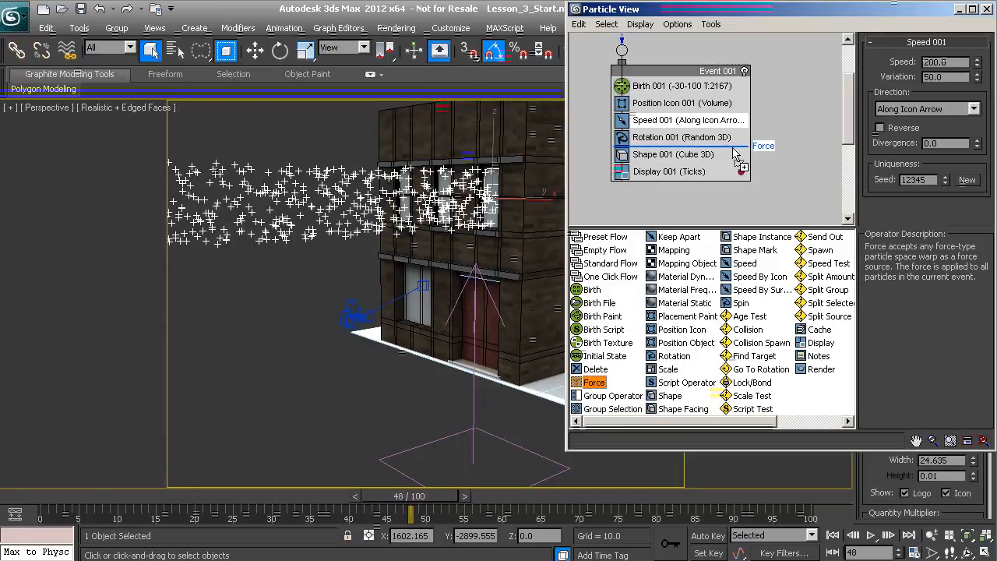
{"action": "left_click_drag", "start_coordinate": [736, 156], "coordinate": [732, 152]}
{"action": "left_click", "coordinate": [639, 156]}
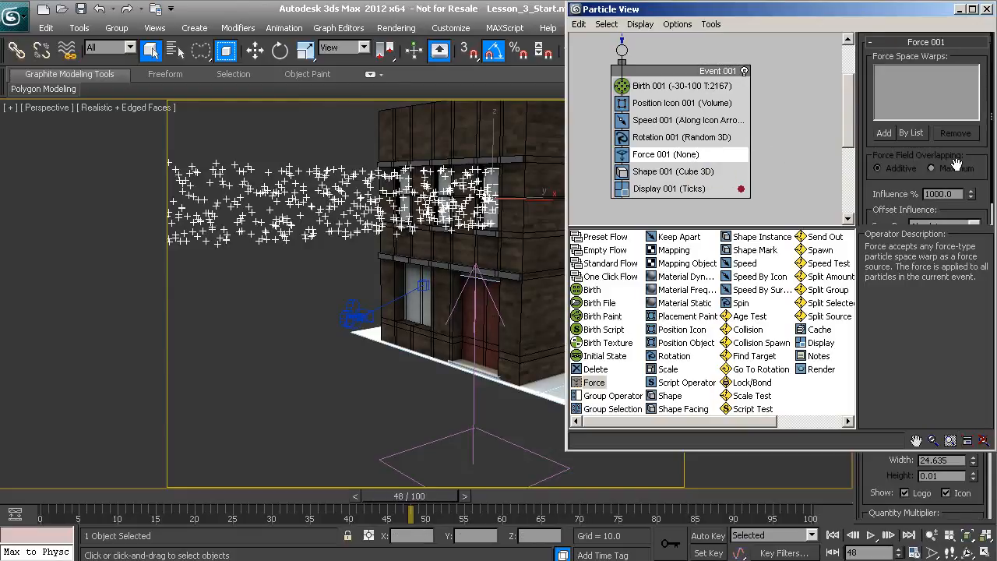
{"action": "left_click", "coordinate": [885, 134]}
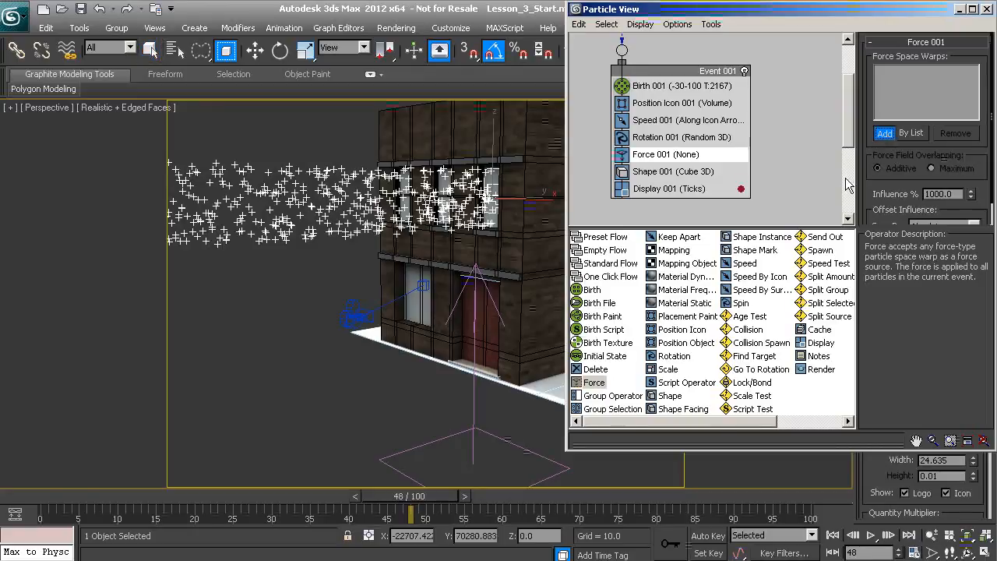
{"action": "left_click", "coordinate": [432, 441]}
Examine the wind's effect on the whole particle stream above the building and play the animation
{"action": "scroll", "coordinate": [418, 285], "scroll_direction": "down", "scroll_amount": 3}
{"action": "middle_click_drag", "start_coordinate": [420, 285], "coordinate": [405, 387]}
{"action": "middle_click_drag", "start_coordinate": [398, 257], "coordinate": [406, 331]}
{"action": "scroll", "coordinate": [406, 331], "scroll_direction": "down", "scroll_amount": 5}
{"action": "scroll", "coordinate": [406, 316], "scroll_direction": "up", "scroll_amount": 4}
{"action": "scroll", "coordinate": [402, 310], "scroll_direction": "down", "scroll_amount": 4}
{"action": "middle_click_drag", "start_coordinate": [439, 353], "coordinate": [427, 315]}
{"action": "scroll", "coordinate": [426, 311], "scroll_direction": "up", "scroll_amount": 1}
{"action": "scroll", "coordinate": [427, 311], "scroll_direction": "down", "scroll_amount": 2}
{"action": "middle_click_drag", "start_coordinate": [393, 199], "coordinate": [385, 333]}
{"action": "scroll", "coordinate": [397, 345], "scroll_direction": "down", "scroll_amount": 2}
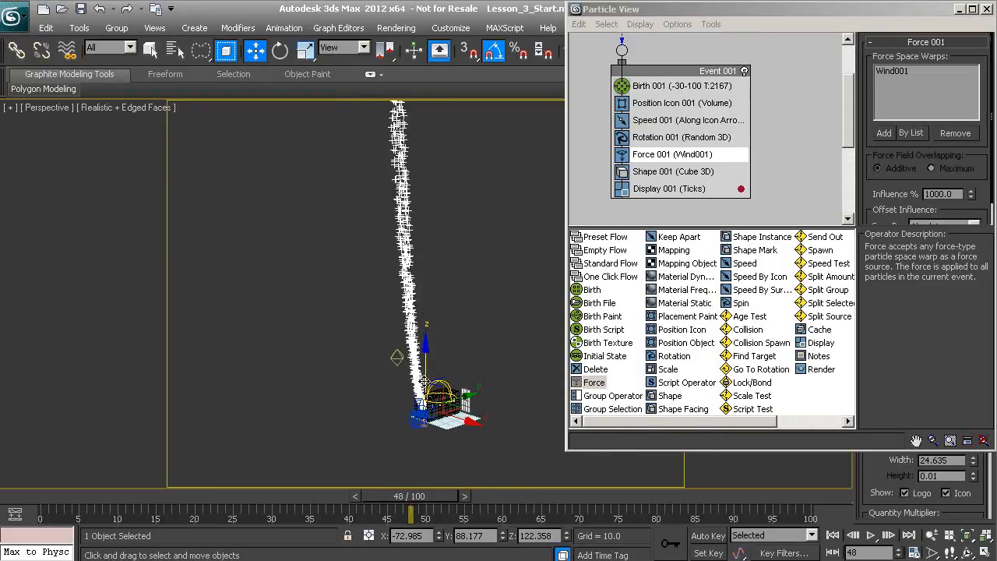
{"action": "scroll", "coordinate": [425, 310], "scroll_direction": "up", "scroll_amount": 5}
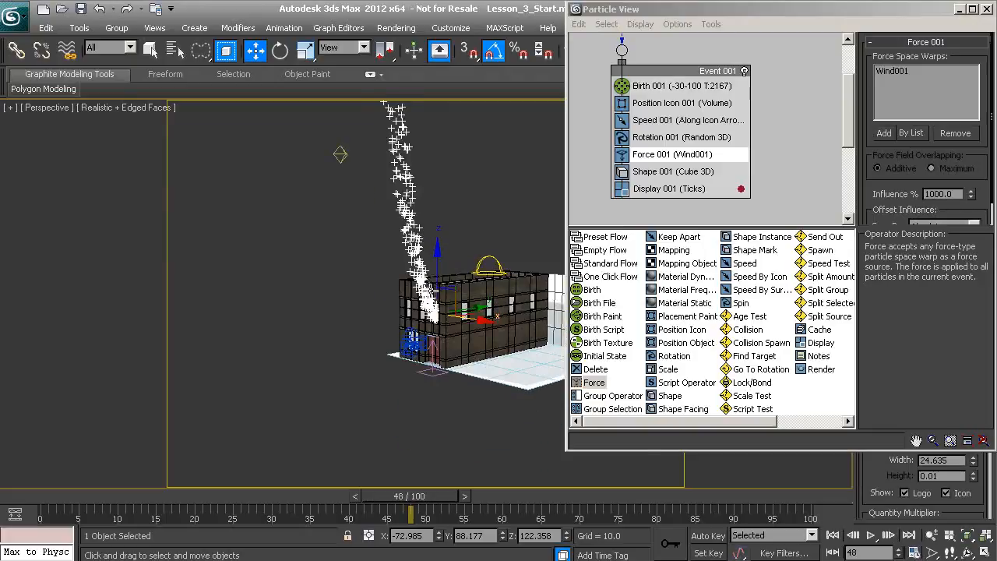
{"action": "left_click", "coordinate": [871, 536]}
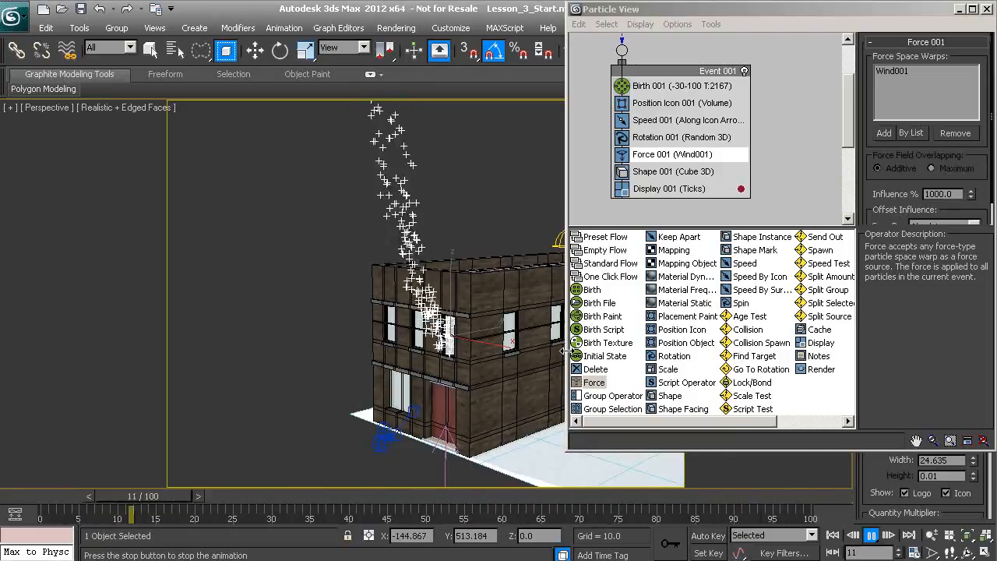
Stop the playback, select the Wind001 space warp in front of the building, and close Particle View to reach its force parameters
{"action": "left_click", "coordinate": [357, 499]}
{"action": "key", "text": "w"}
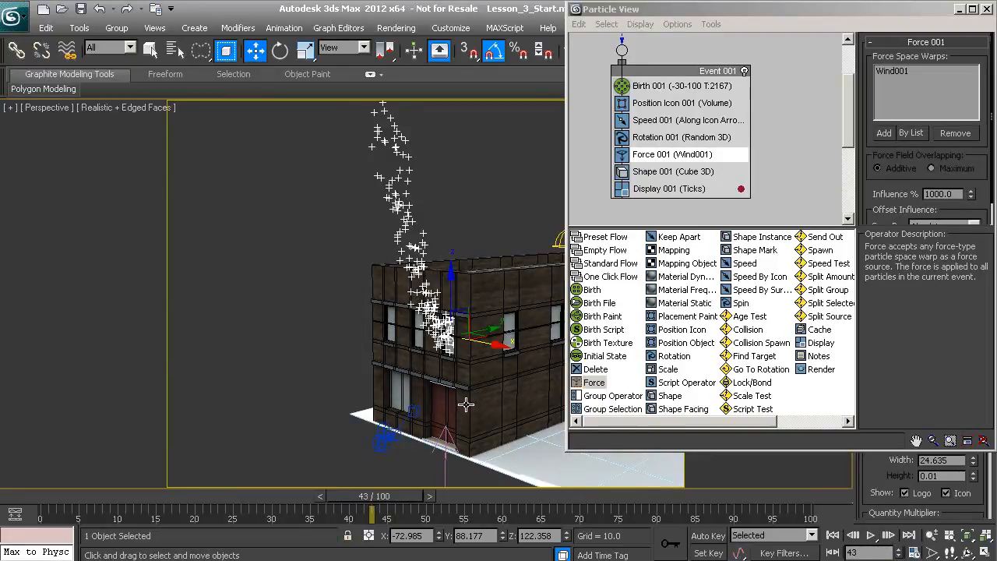
{"action": "scroll", "coordinate": [459, 389], "scroll_direction": "up", "scroll_amount": 3}
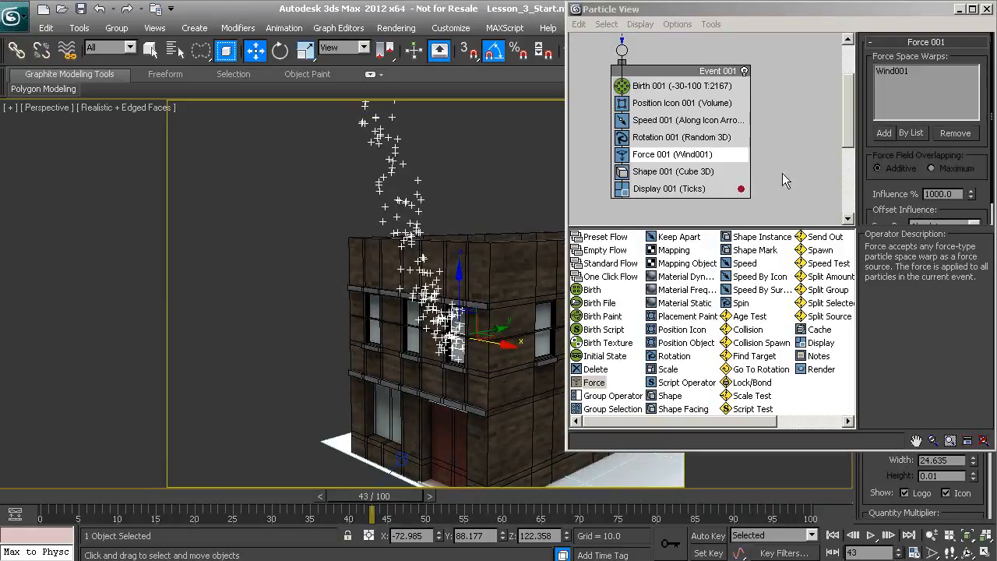
{"action": "middle_click_drag", "start_coordinate": [430, 433], "coordinate": [396, 325]}
{"action": "scroll", "coordinate": [396, 325], "scroll_direction": "down", "scroll_amount": 1}
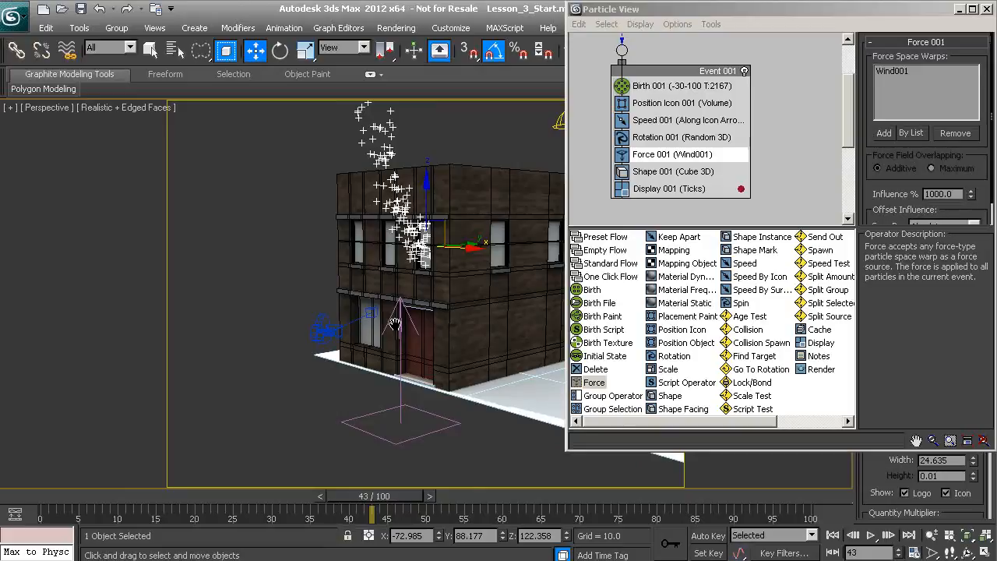
{"action": "left_click", "coordinate": [391, 442]}
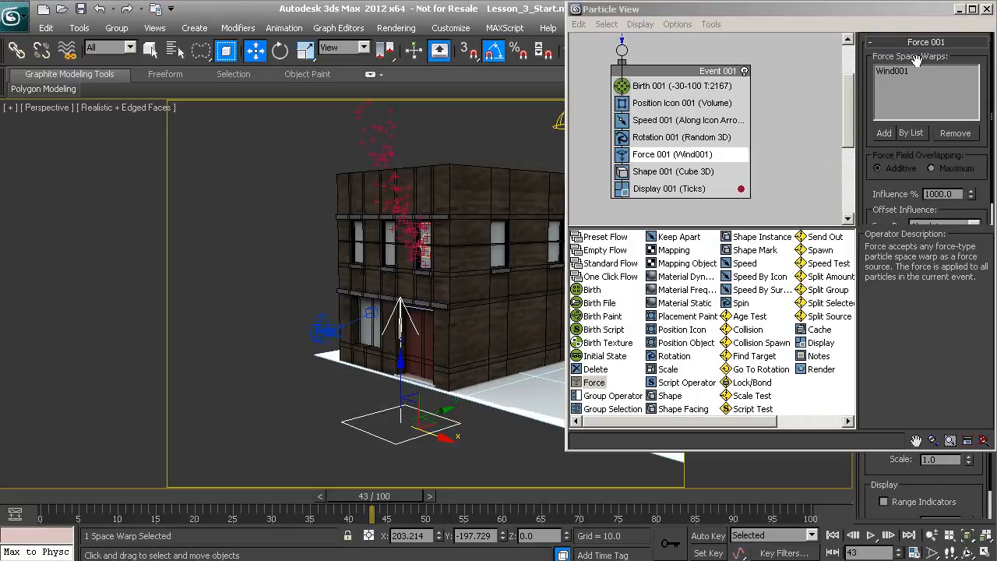
{"action": "left_click_drag", "start_coordinate": [909, 182], "coordinate": [907, 130]}
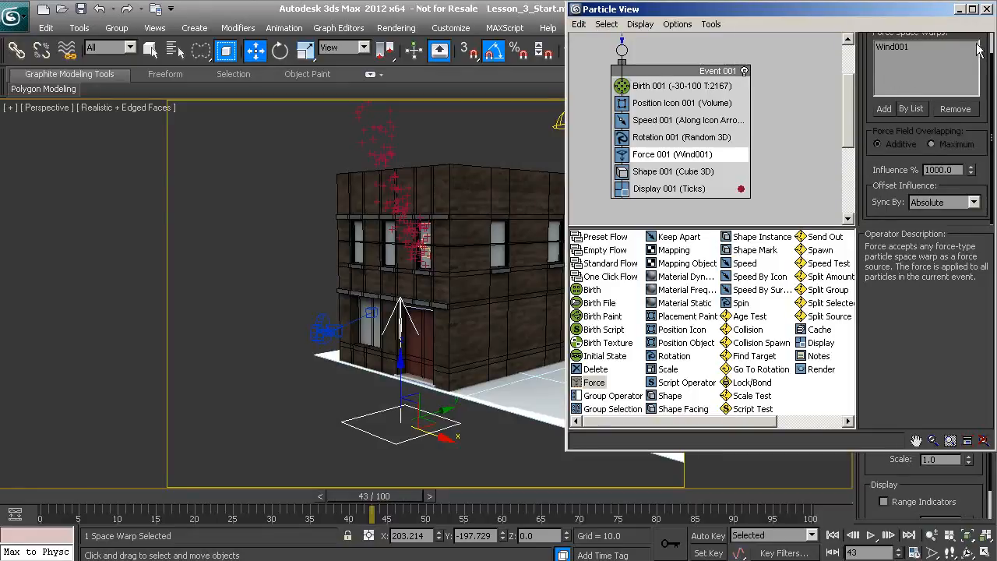
{"action": "left_click", "coordinate": [986, 10]}
{"action": "mouse_move", "coordinate": [866, 366]}
{"action": "left_mouse_down"}
{"action": "mouse_move", "coordinate": [868, 349]}
{"action": "mouse_move", "coordinate": [868, 367]}
{"action": "left_mouse_up"}
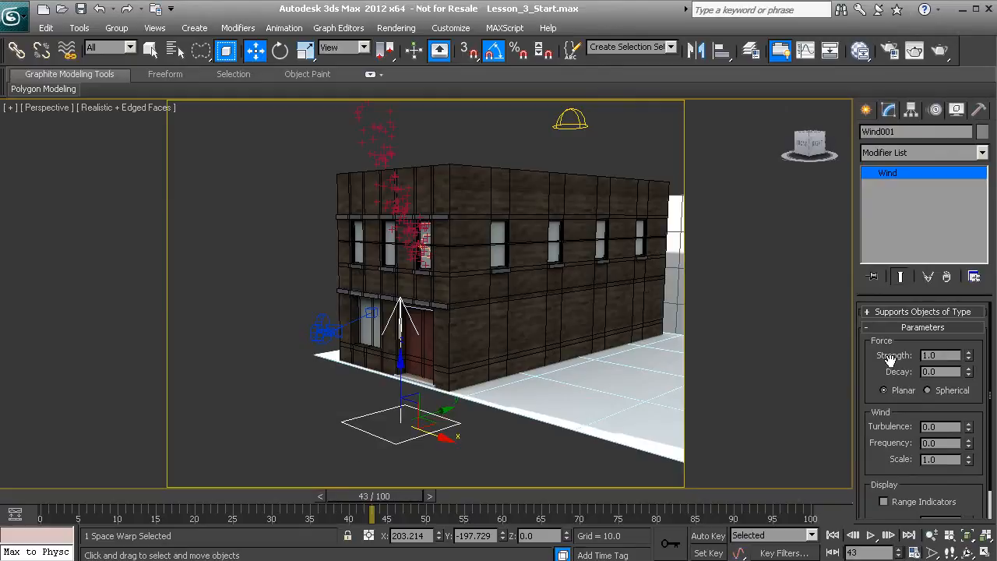
{"action": "left_click_drag", "start_coordinate": [882, 390], "coordinate": [873, 344]}
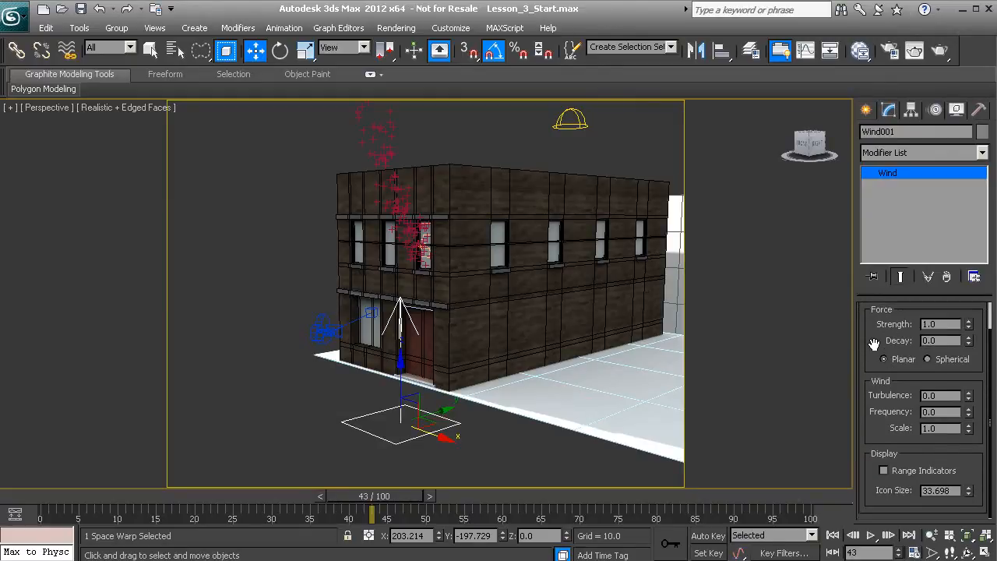
Lower the Wind001 strength to 0.3 while playing the animation to judge how strongly the particles rise
{"action": "left_click", "coordinate": [969, 327]}
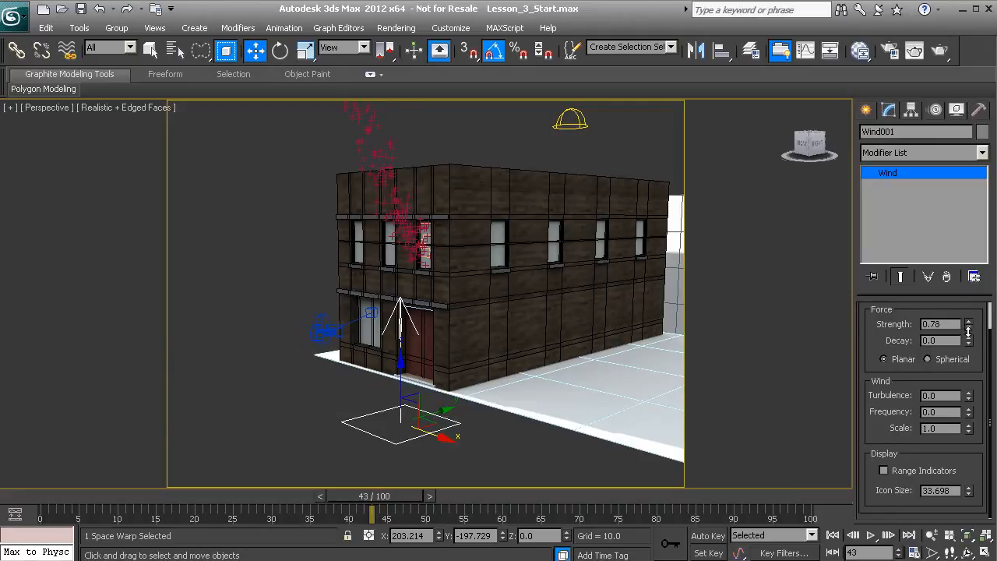
{"action": "scroll", "coordinate": [547, 316], "scroll_direction": "down", "scroll_amount": 4}
{"action": "middle_click_drag", "start_coordinate": [540, 275], "coordinate": [627, 325]}
{"action": "left_click", "coordinate": [871, 535]}
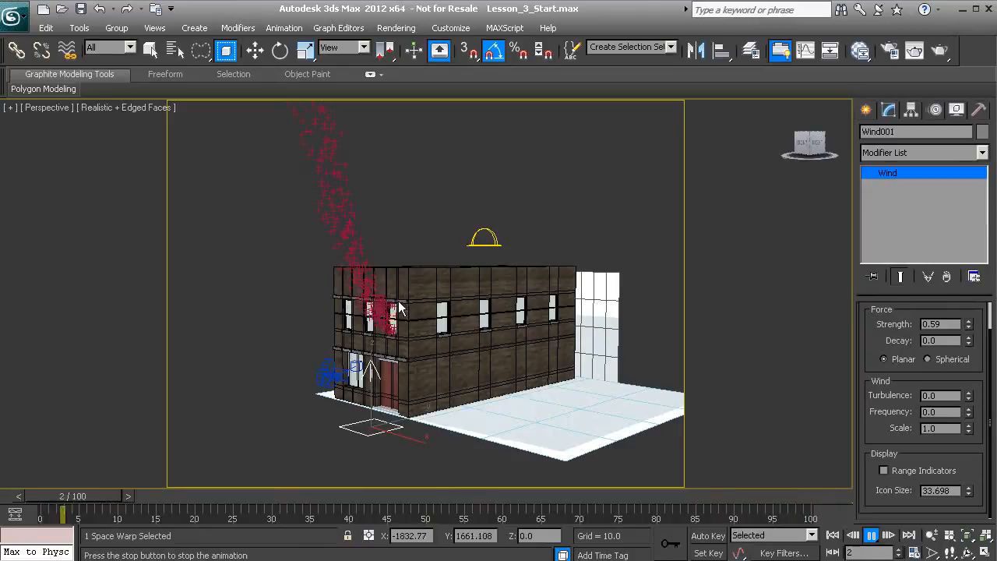
{"action": "left_click_drag", "start_coordinate": [968, 327], "coordinate": [969, 343]}
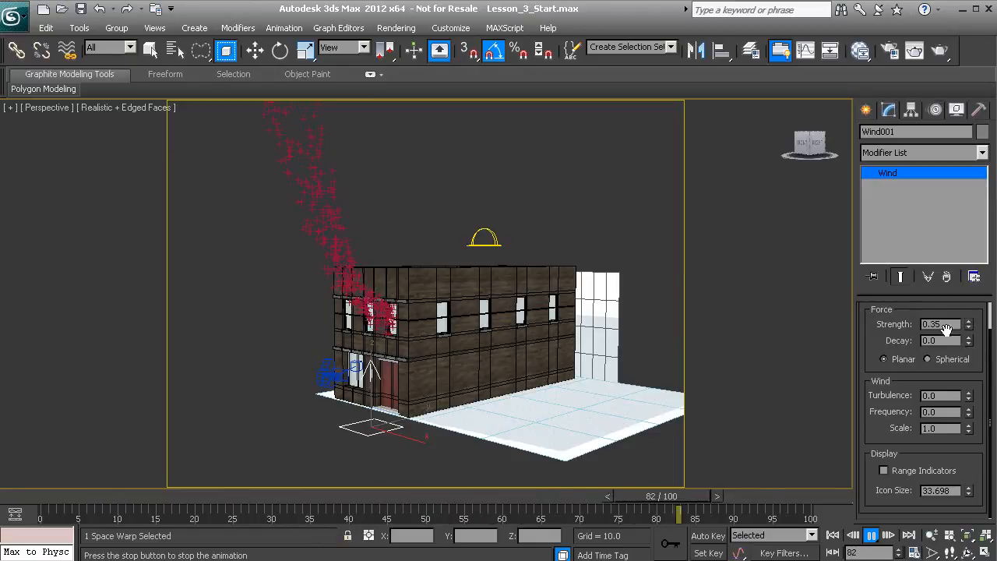
{"action": "type", "text": ".3"}
{"action": "key", "text": "Return"}
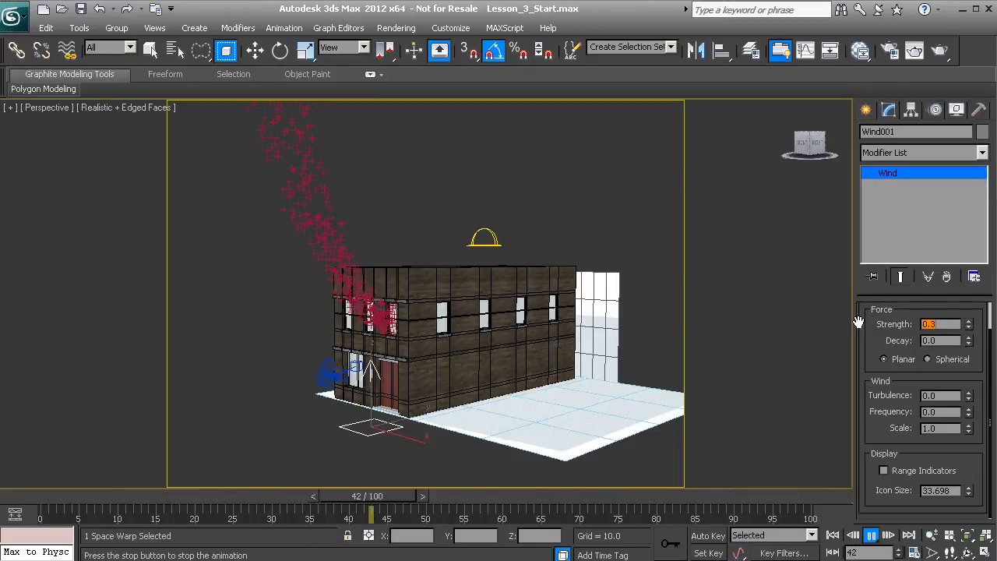
Switch the Wind001 force from planar to Spherical and view the particle stream from the building's side and front
{"action": "middle_click_drag", "start_coordinate": [400, 285], "coordinate": [396, 325]}
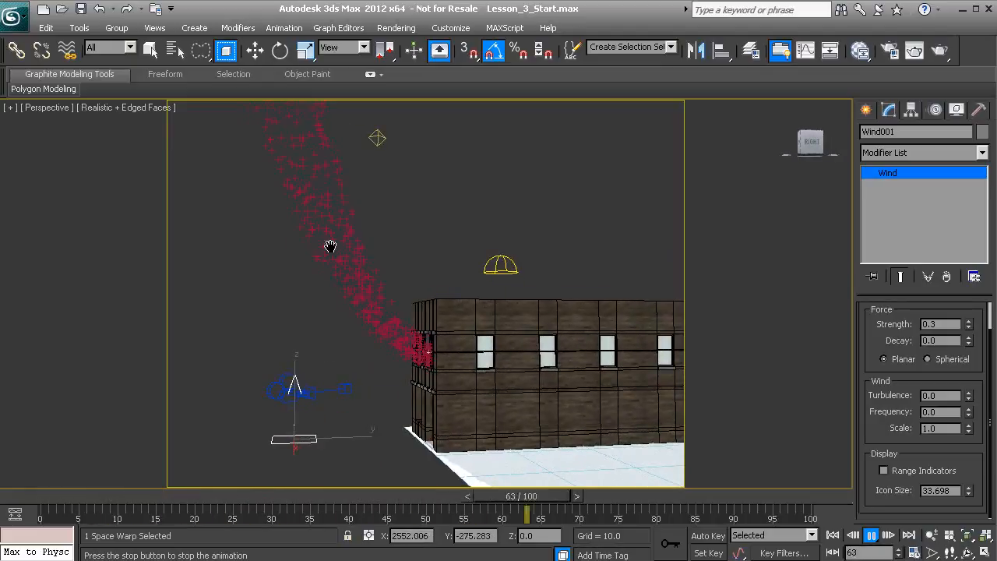
{"action": "middle_click_drag", "start_coordinate": [352, 272], "coordinate": [398, 352]}
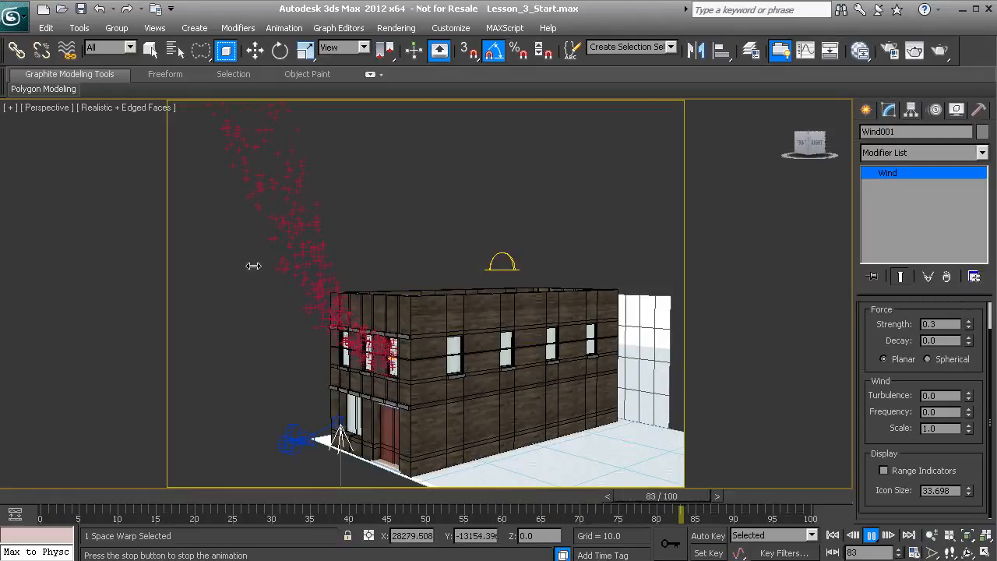
{"action": "left_click", "coordinate": [926, 359]}
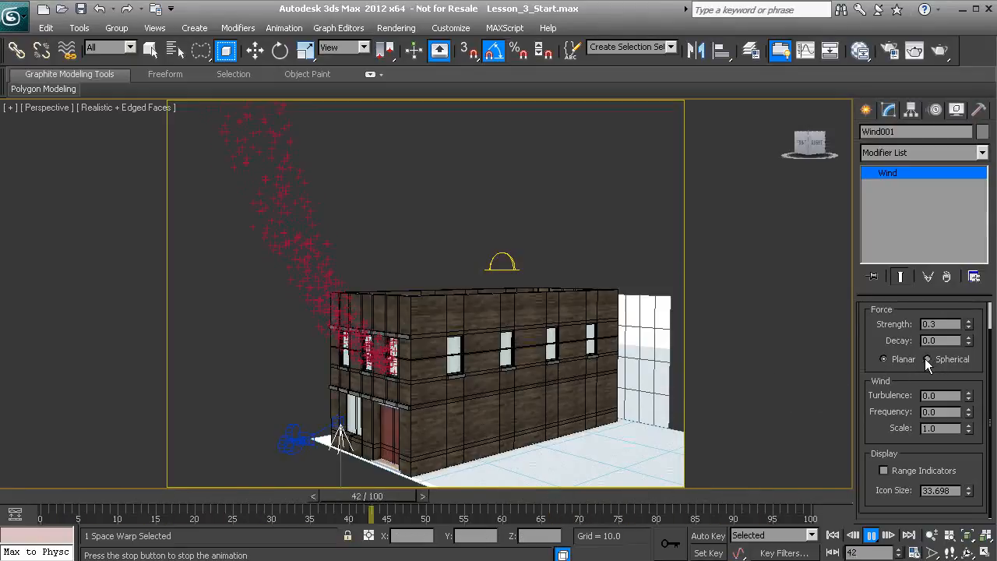
{"action": "middle_click_drag", "start_coordinate": [472, 349], "coordinate": [431, 363], "text": "alt"}
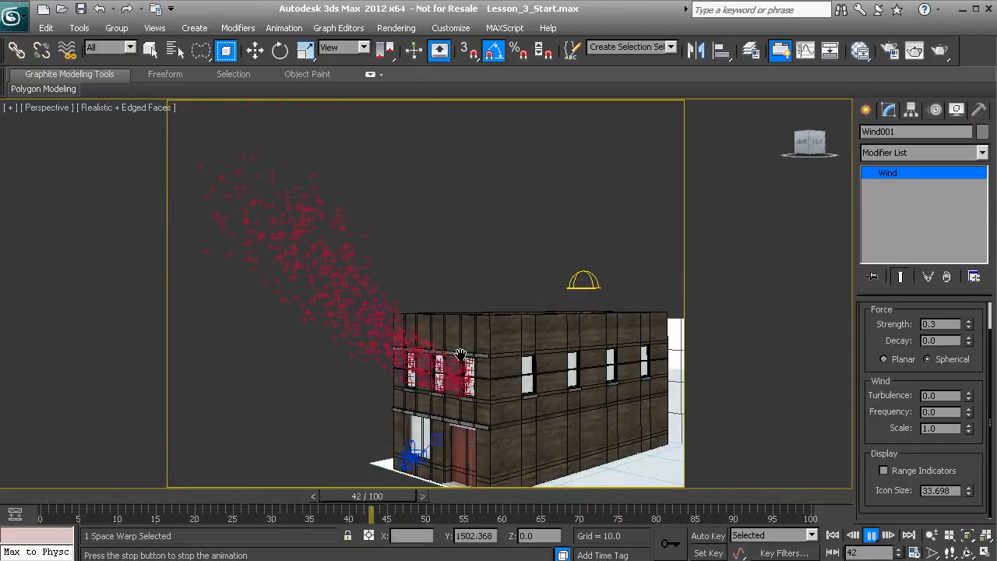
{"action": "middle_click_drag", "start_coordinate": [436, 350], "coordinate": [371, 337], "text": "alt"}
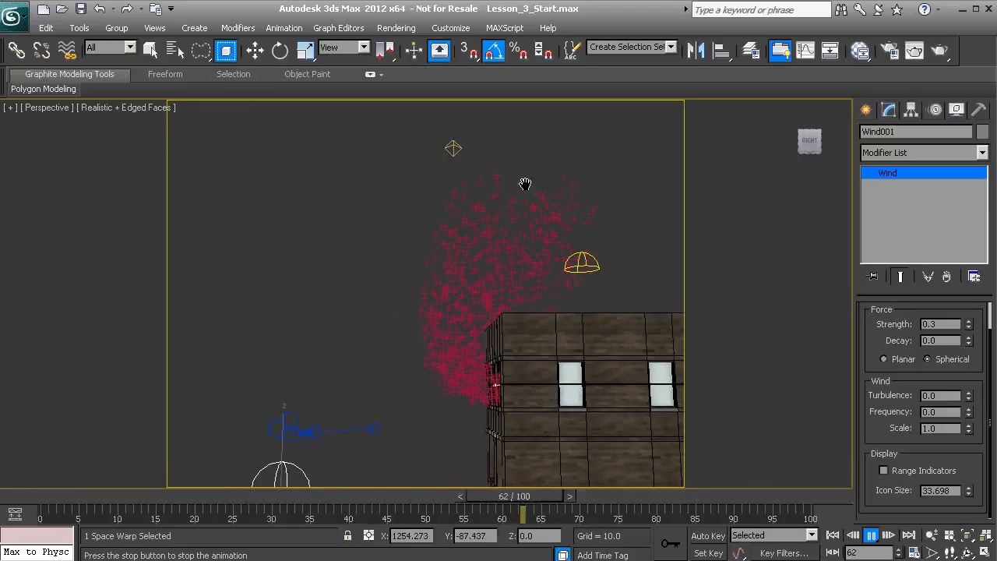
{"action": "middle_click_drag", "start_coordinate": [415, 338], "coordinate": [442, 354], "text": "alt"}
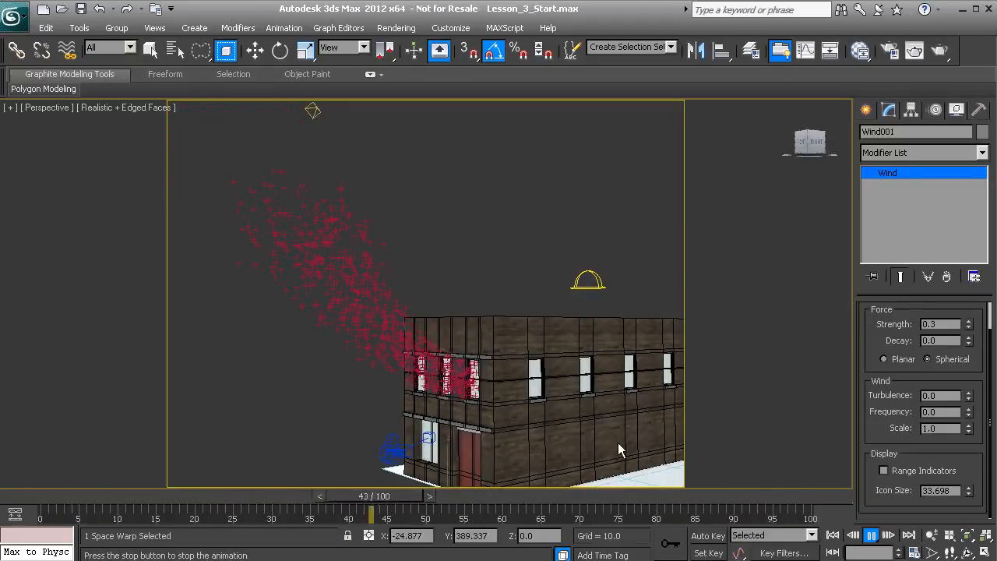
Stop the playback, go to frame 100, and examine the full extent of the particle stream
{"action": "left_click", "coordinate": [870, 534]}
{"action": "key", "text": "w"}
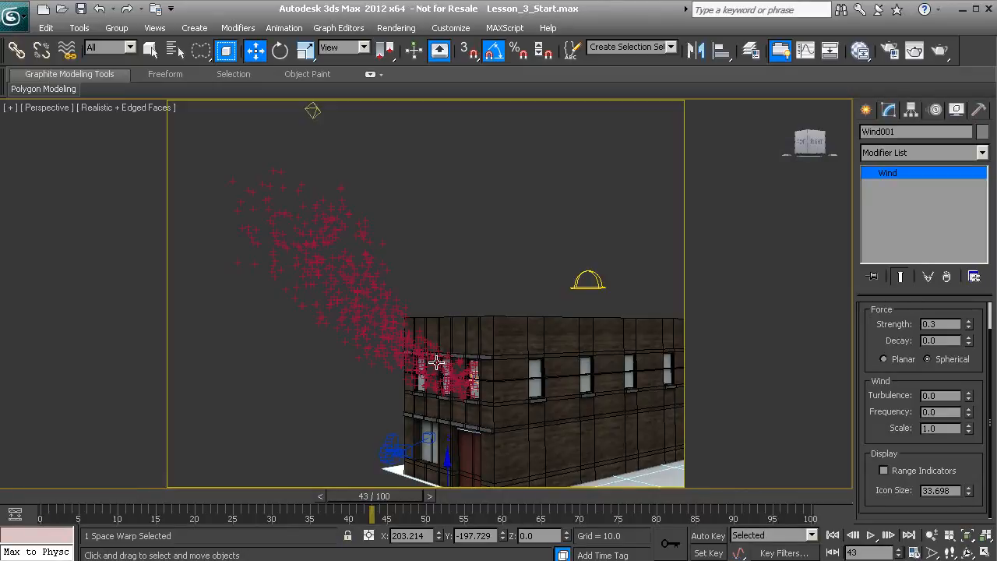
{"action": "left_click_drag", "start_coordinate": [383, 510], "coordinate": [818, 536]}
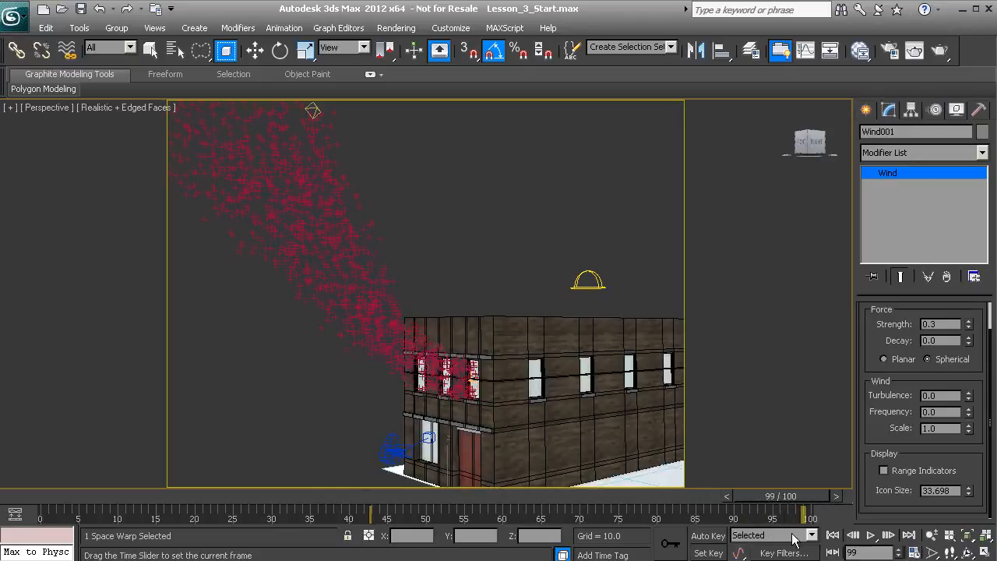
{"action": "key", "text": "w"}
{"action": "middle_click_drag", "start_coordinate": [310, 346], "coordinate": [338, 169], "text": "alt"}
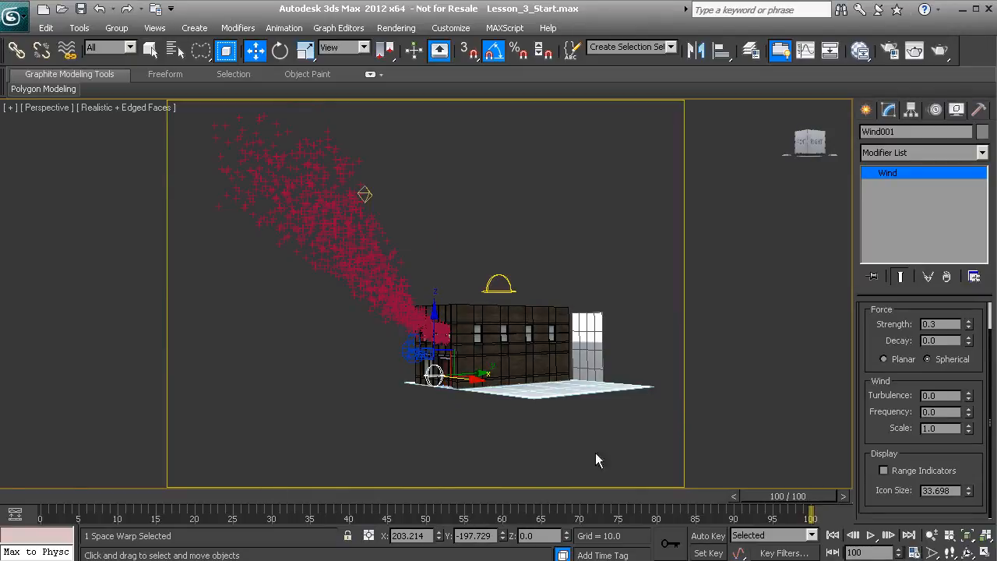
Select the PF Source 001 emitter at the upper window and open its Event 001 operators in Particle View
{"action": "scroll", "coordinate": [438, 351], "scroll_direction": "up", "scroll_amount": 5}
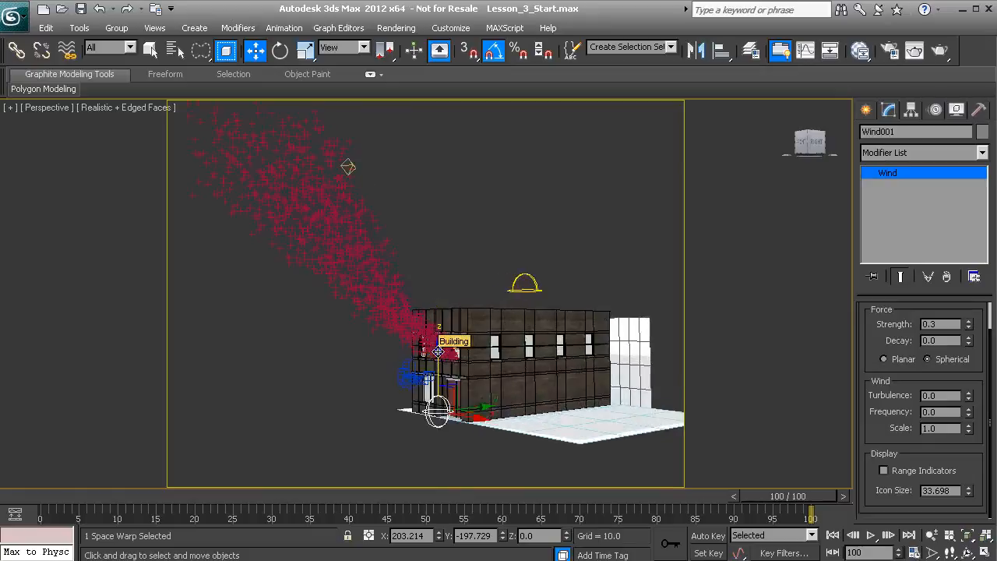
{"action": "left_click", "coordinate": [470, 371]}
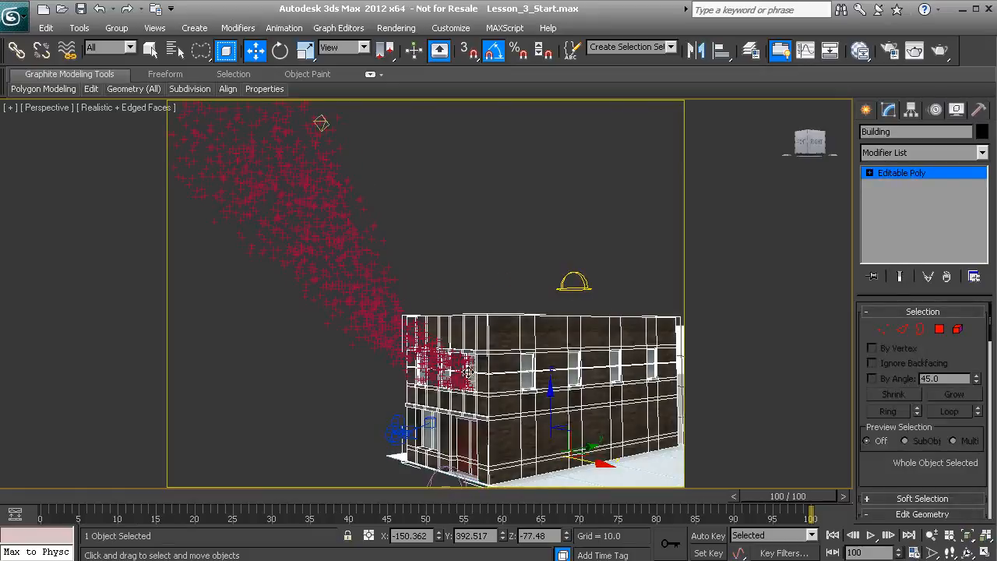
{"action": "left_click", "coordinate": [470, 371]}
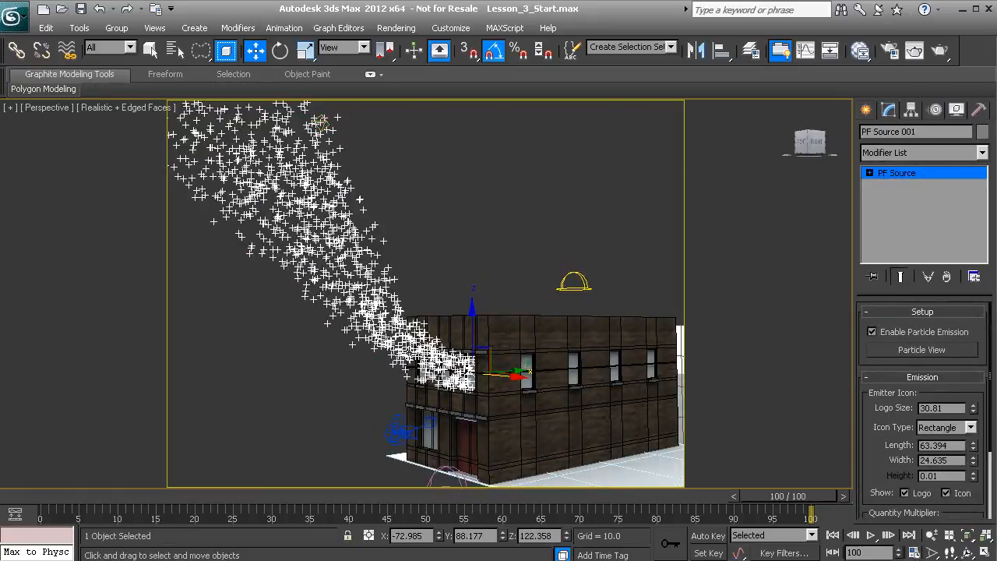
{"action": "left_click", "coordinate": [891, 350]}
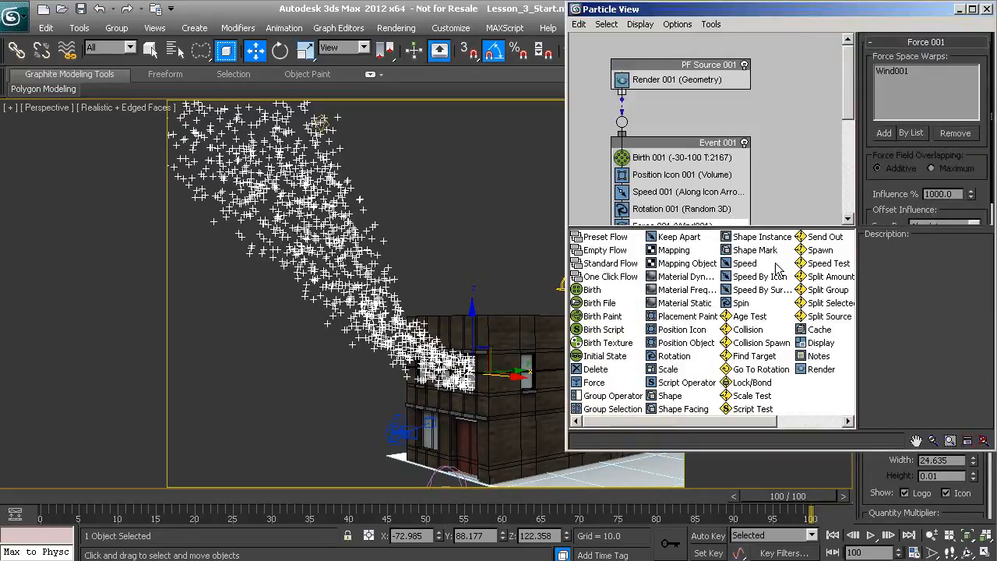
{"action": "left_click_drag", "start_coordinate": [849, 97], "coordinate": [851, 126]}
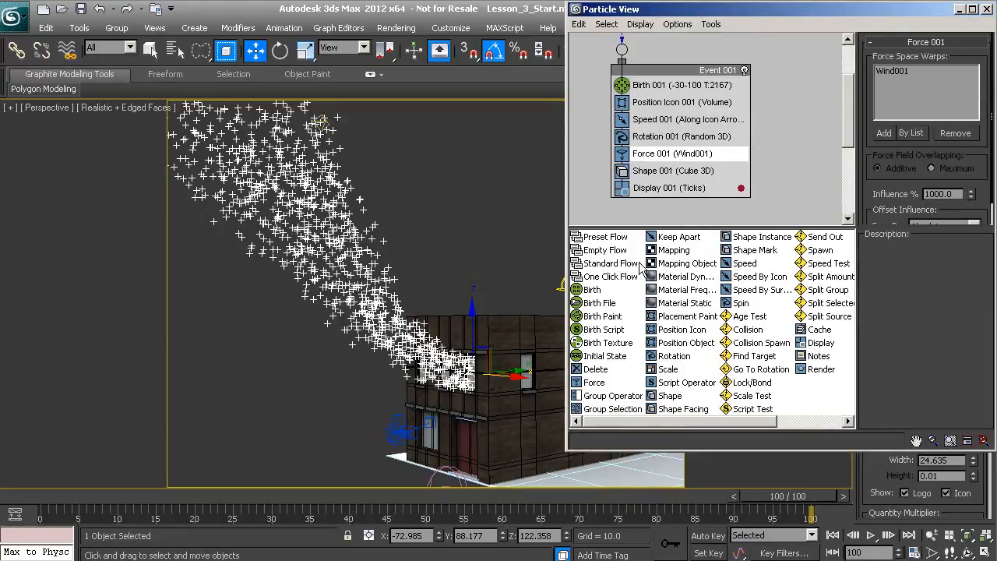
Insert a Delete operator between Force 001 and Shape 001 in Event 001 and set it to remove particles By Particle Age
{"action": "left_click_drag", "start_coordinate": [585, 372], "coordinate": [645, 169]}
{"action": "left_click", "coordinate": [647, 171]}
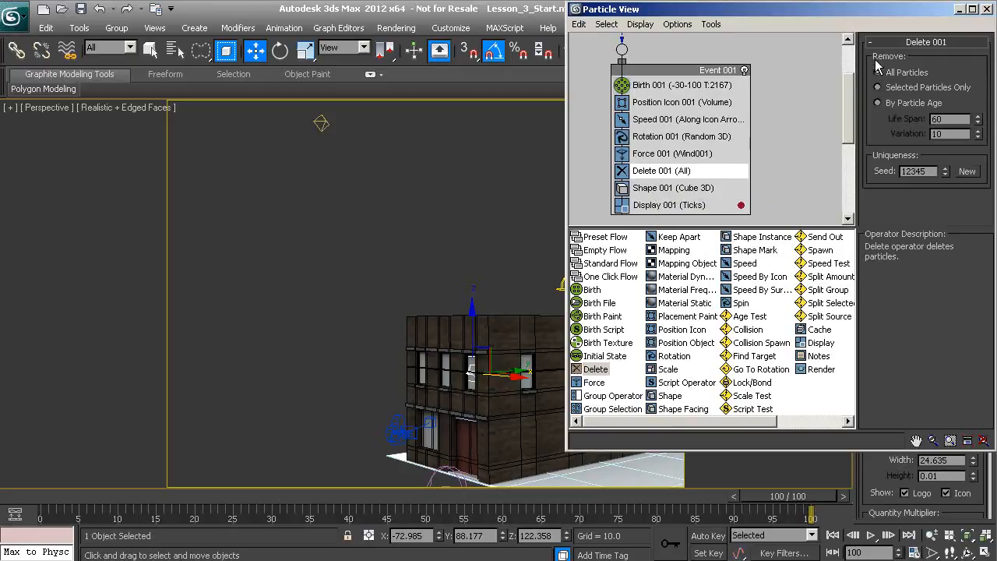
{"action": "left_click", "coordinate": [878, 104]}
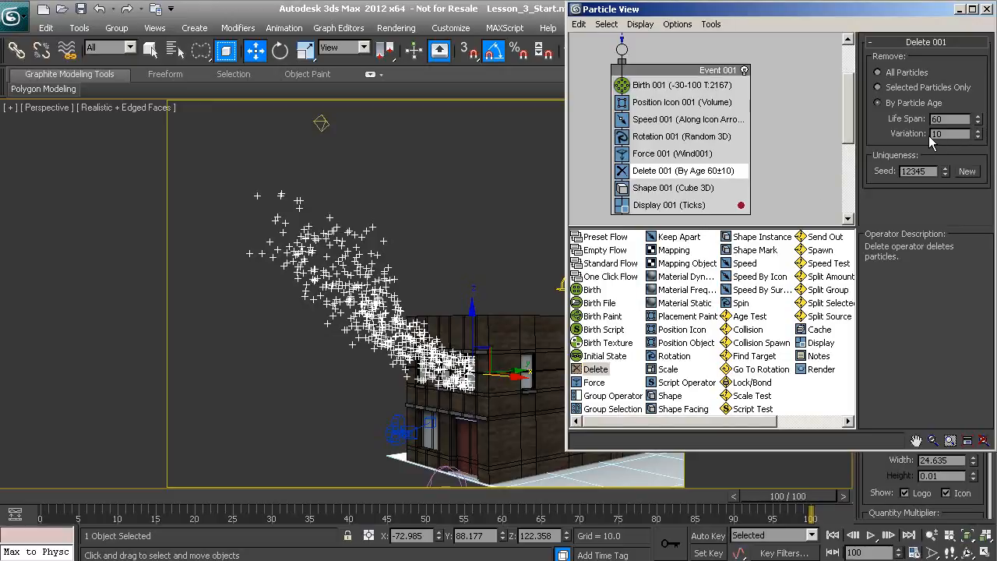
Play the animation and set the Delete 001 operator's life span to 80
{"action": "left_click", "coordinate": [870, 534]}
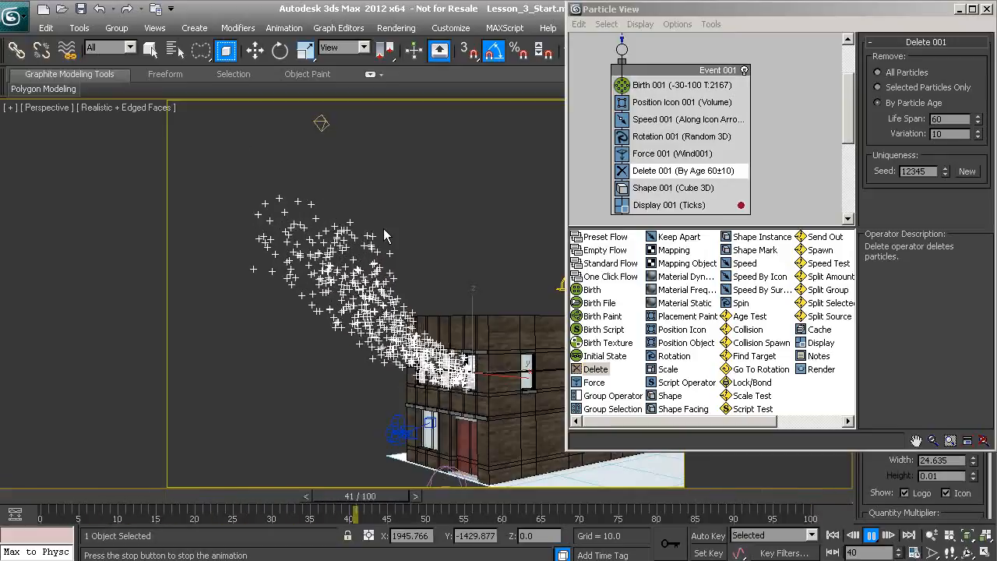
{"action": "double_click", "coordinate": [947, 118]}
{"action": "type", "text": "80"}
{"action": "key", "text": "Return"}
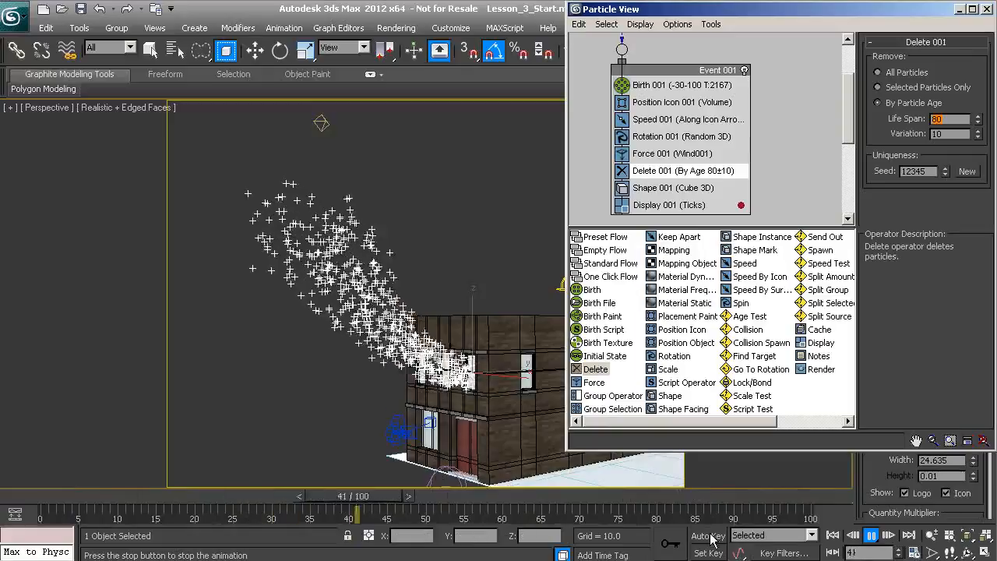
Stop the playback, scrub to frame 66, switch the viewport to Camera001, and play the animation through it
{"action": "left_click", "coordinate": [871, 534]}
{"action": "left_click_drag", "start_coordinate": [573, 497], "coordinate": [560, 497]}
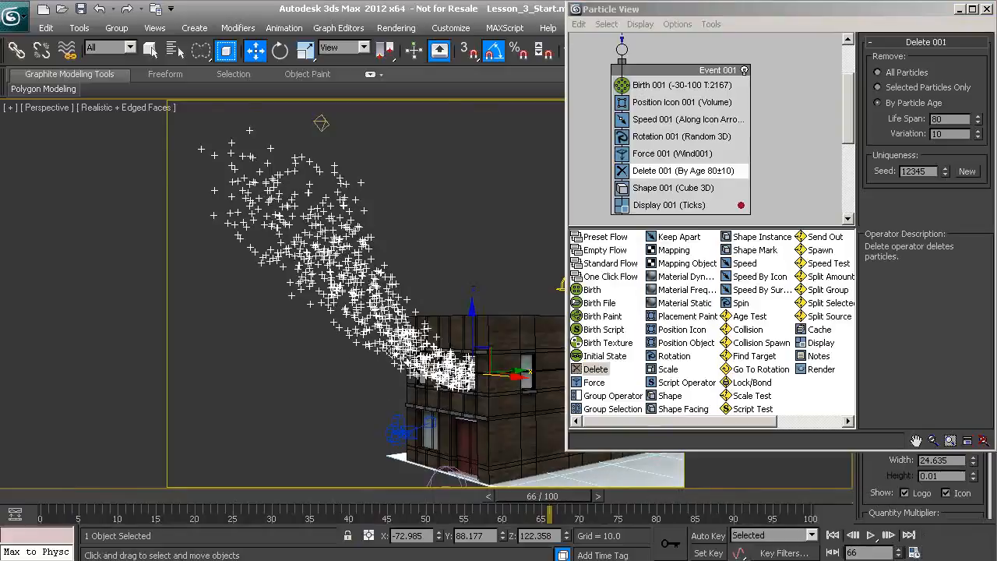
{"action": "key", "text": "c"}
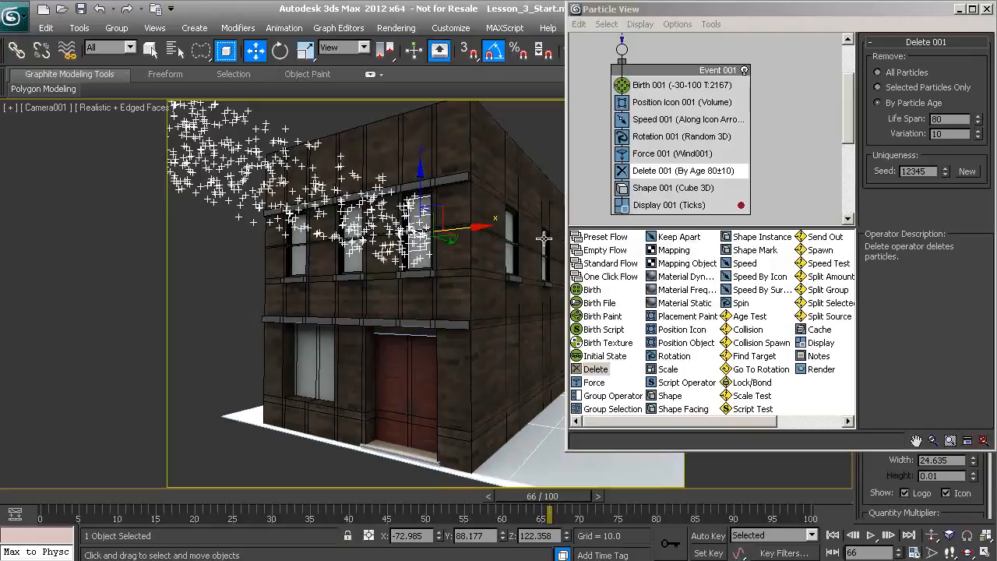
{"action": "left_click", "coordinate": [869, 535]}
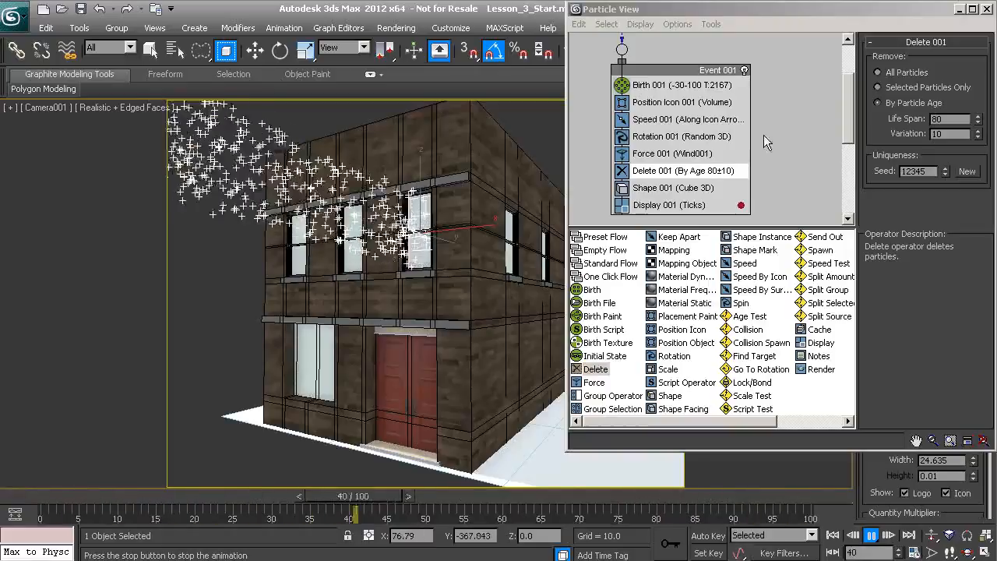
Review the Force 001 operator's settings in Event 001 and close Particle View
{"action": "left_click", "coordinate": [671, 153]}
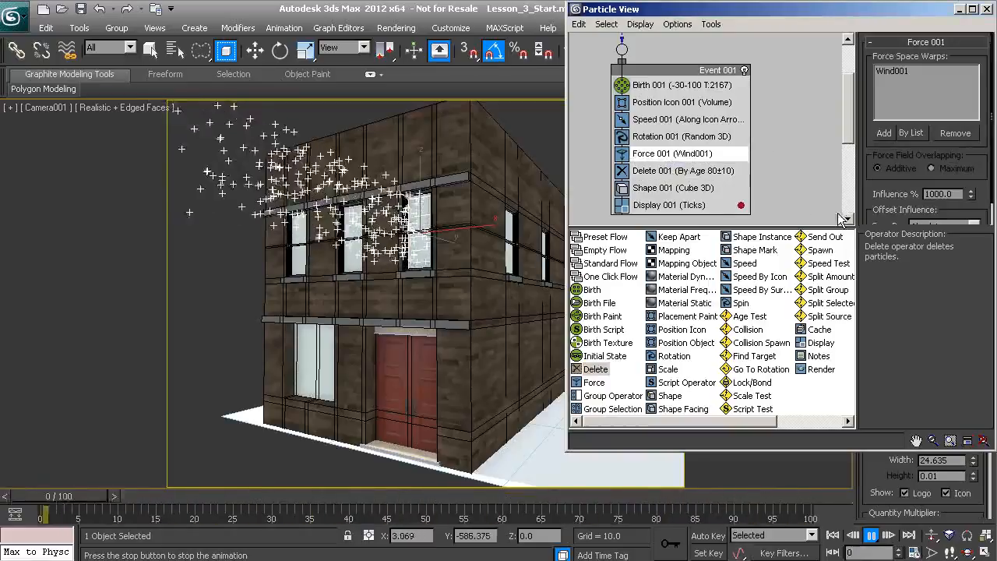
{"action": "left_click_drag", "start_coordinate": [896, 200], "coordinate": [903, 177]}
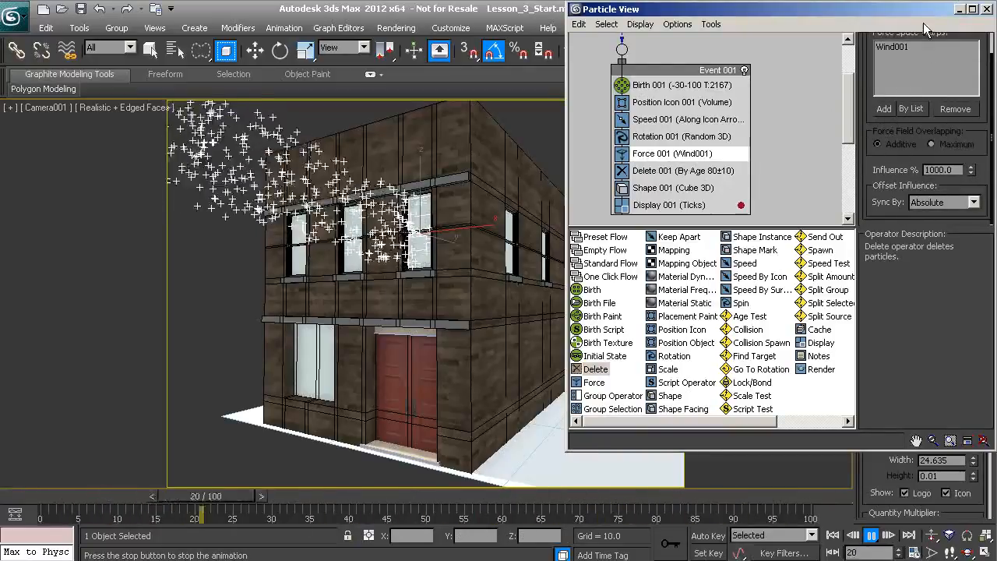
{"action": "left_click", "coordinate": [986, 9]}
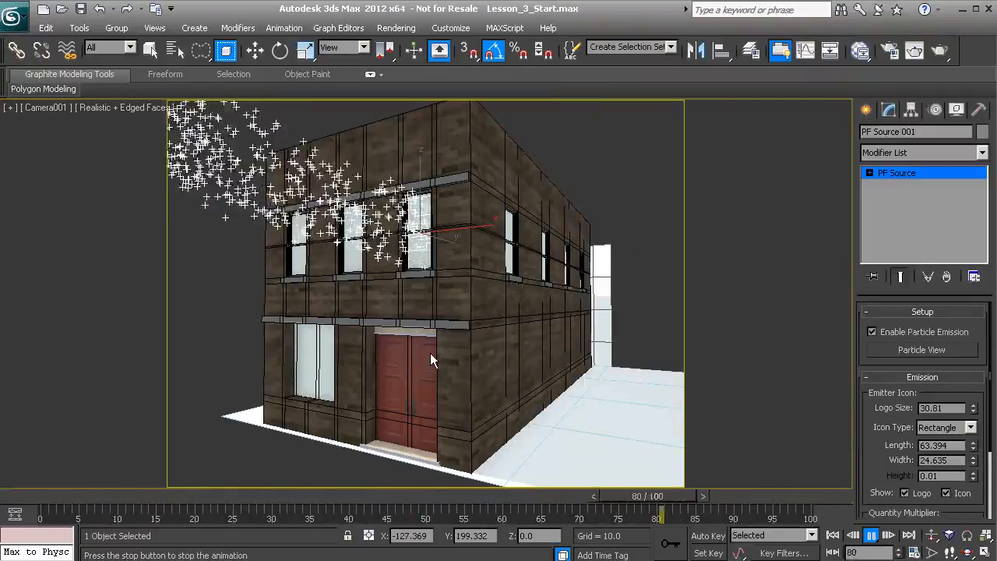
Stop the playback in the Perspective view and set the Wind001 space warp's force type to Planar
{"action": "key", "text": "p"}
{"action": "scroll", "coordinate": [435, 344], "scroll_direction": "down", "scroll_amount": 6}
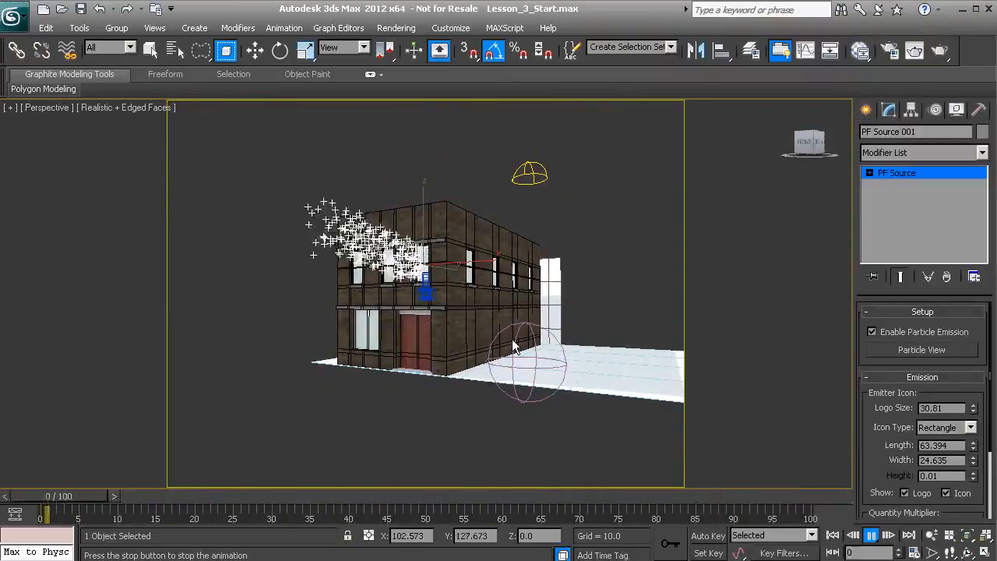
{"action": "left_click", "coordinate": [871, 535]}
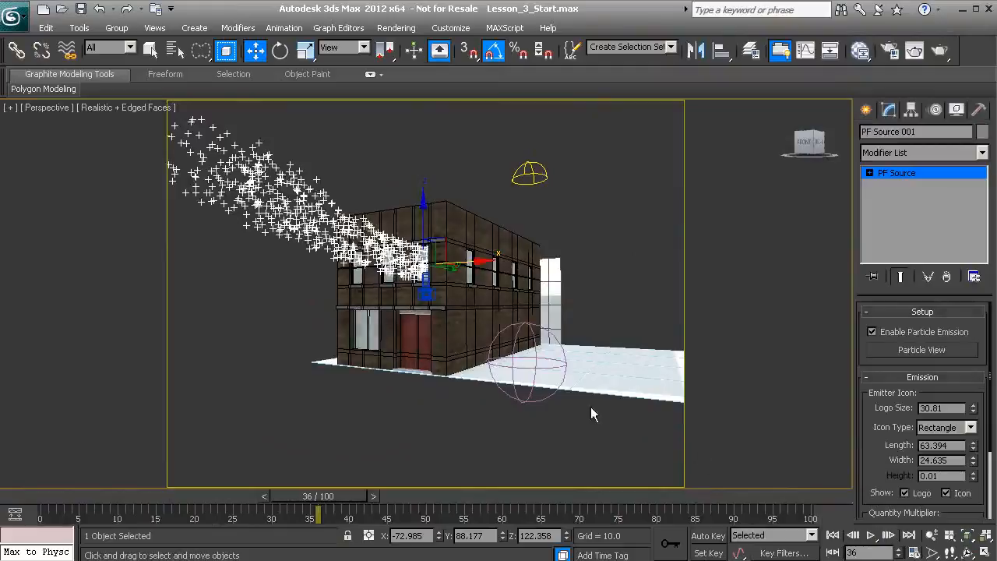
{"action": "left_click", "coordinate": [544, 368]}
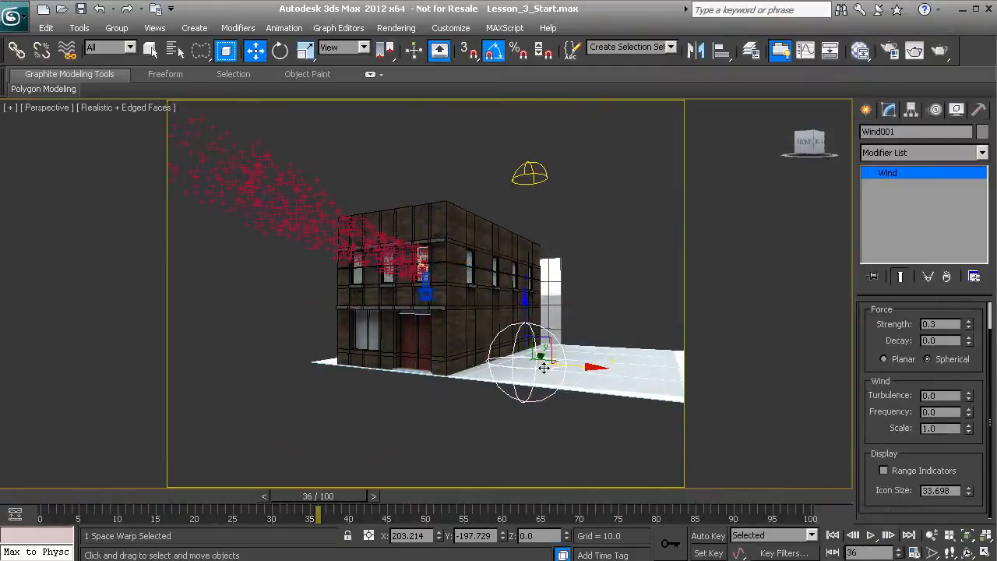
{"action": "left_click", "coordinate": [884, 360]}
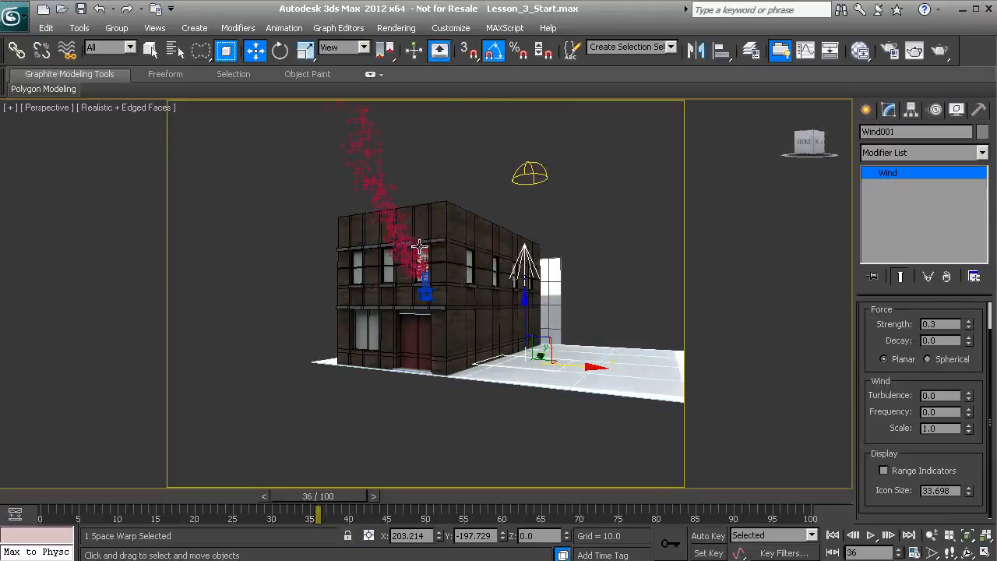
Return the viewport to Camera001 and play the animation to check the particle stream under the planar wind
{"action": "key", "text": "c"}
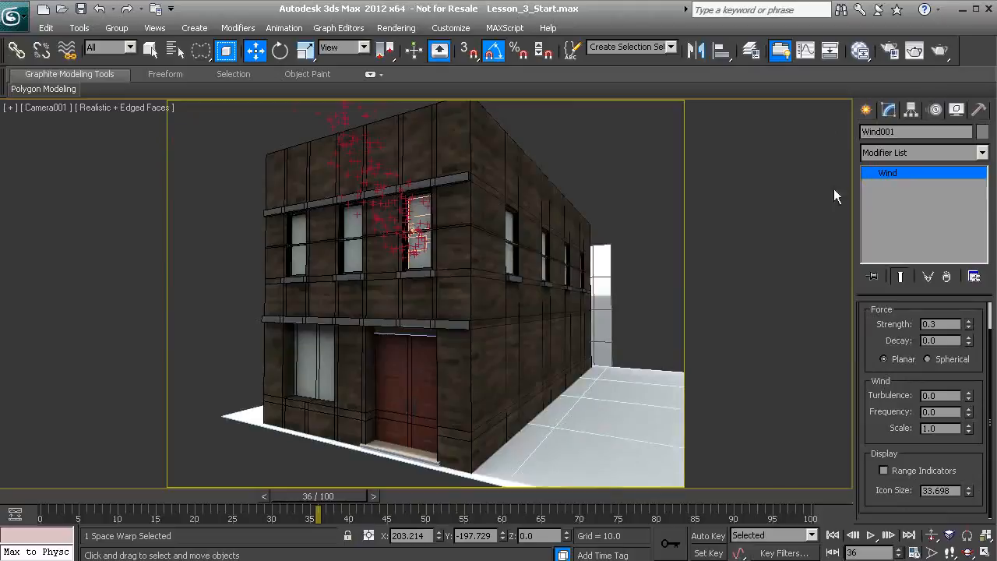
{"action": "left_click", "coordinate": [870, 536]}
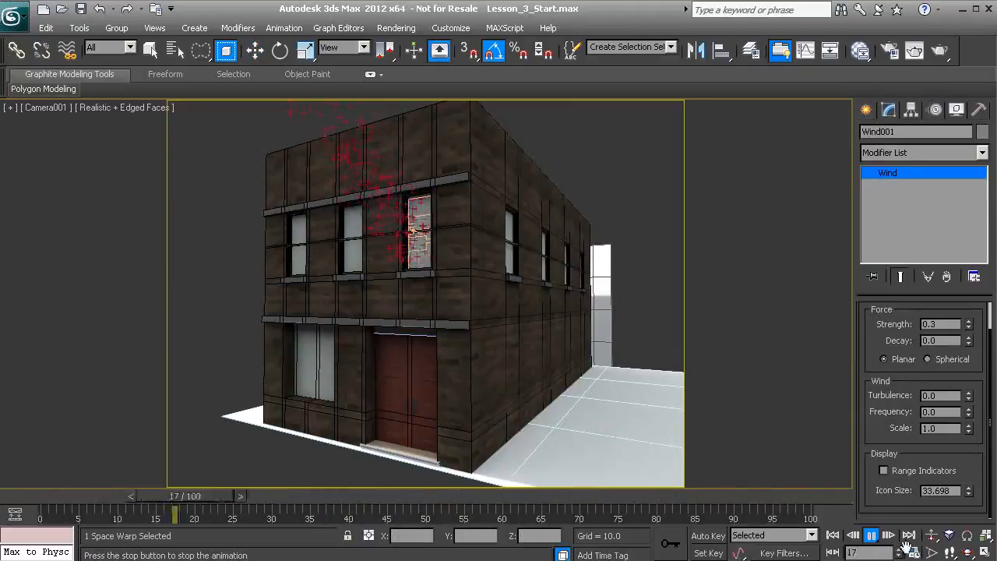
{"action": "left_click", "coordinate": [870, 536]}
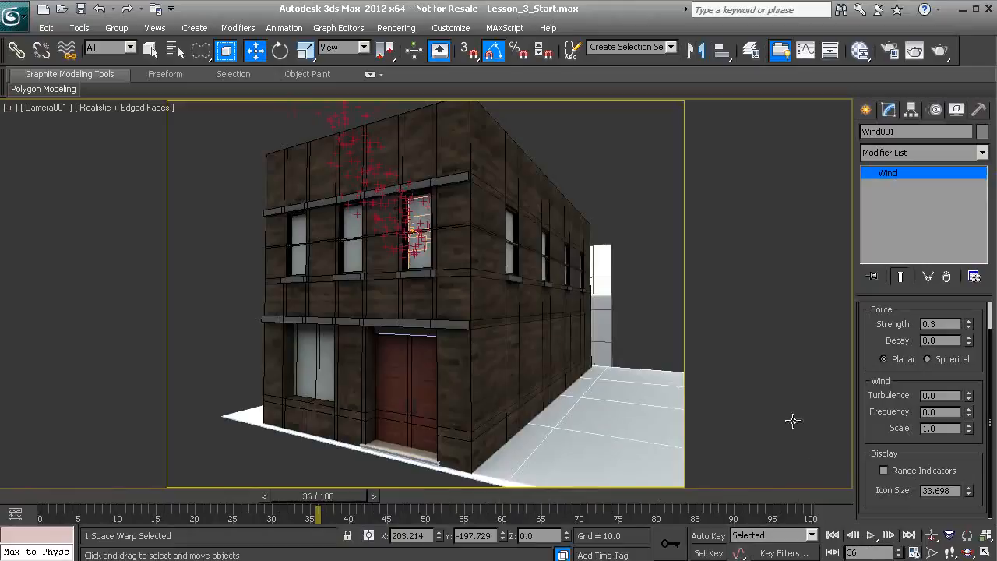
Set Wind001's decay to 0.01 and its strength to 0.584
{"action": "left_click", "coordinate": [968, 338]}
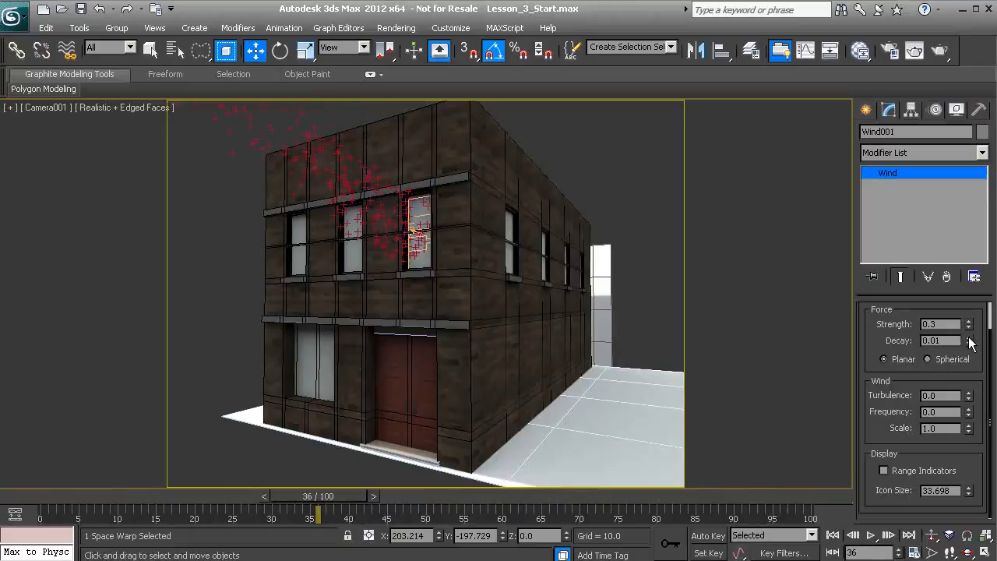
{"action": "left_click", "coordinate": [969, 338]}
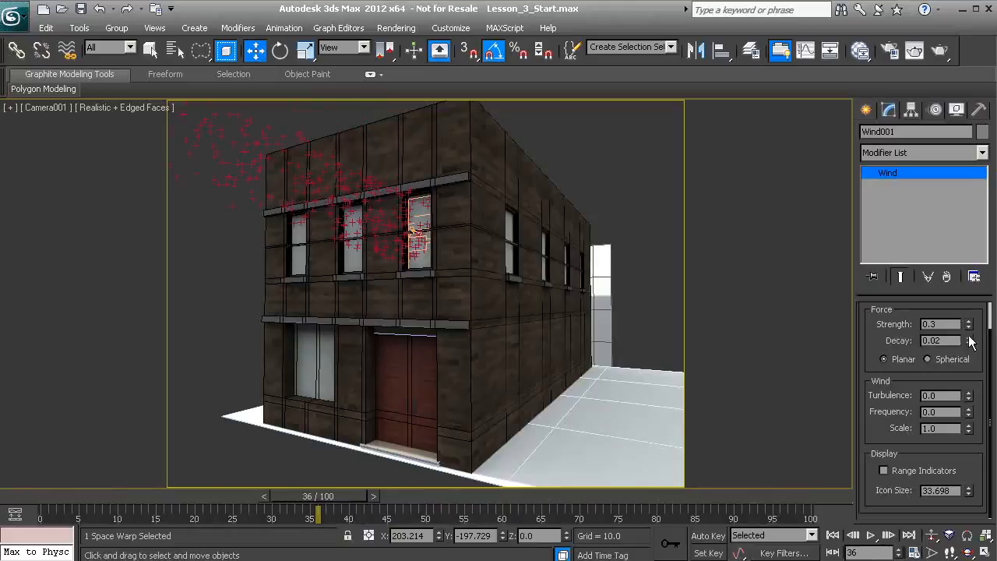
{"action": "left_click_drag", "start_coordinate": [969, 328], "coordinate": [964, 180]}
{"action": "left_click", "coordinate": [970, 343]}
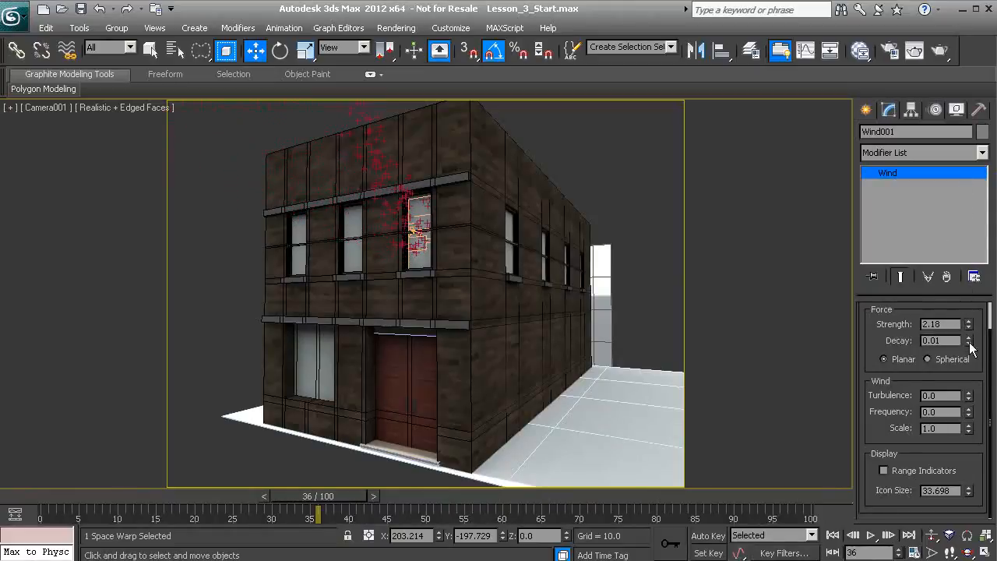
{"action": "left_click_drag", "start_coordinate": [970, 331], "coordinate": [963, 387]}
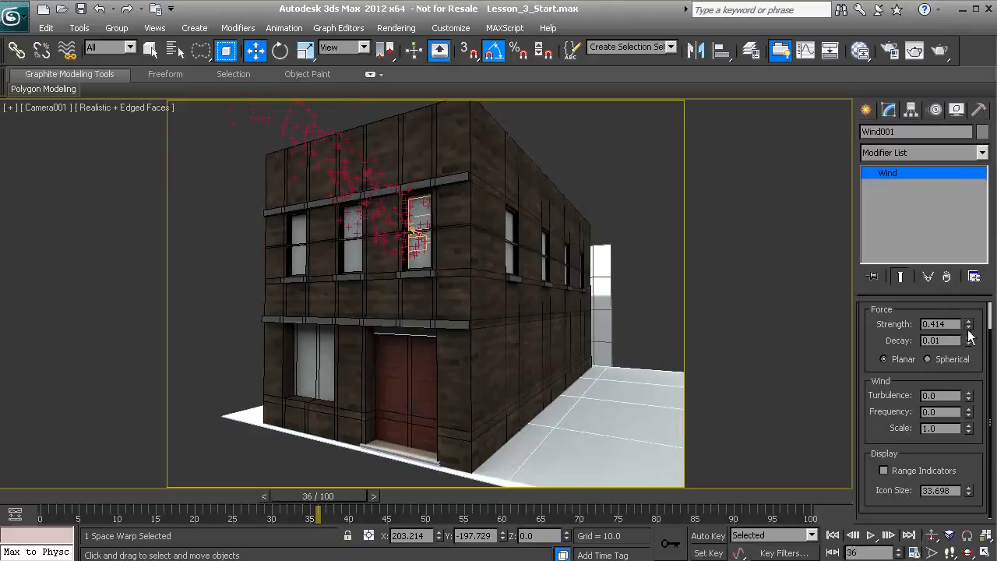
{"action": "left_click_drag", "start_coordinate": [970, 319], "coordinate": [970, 309]}
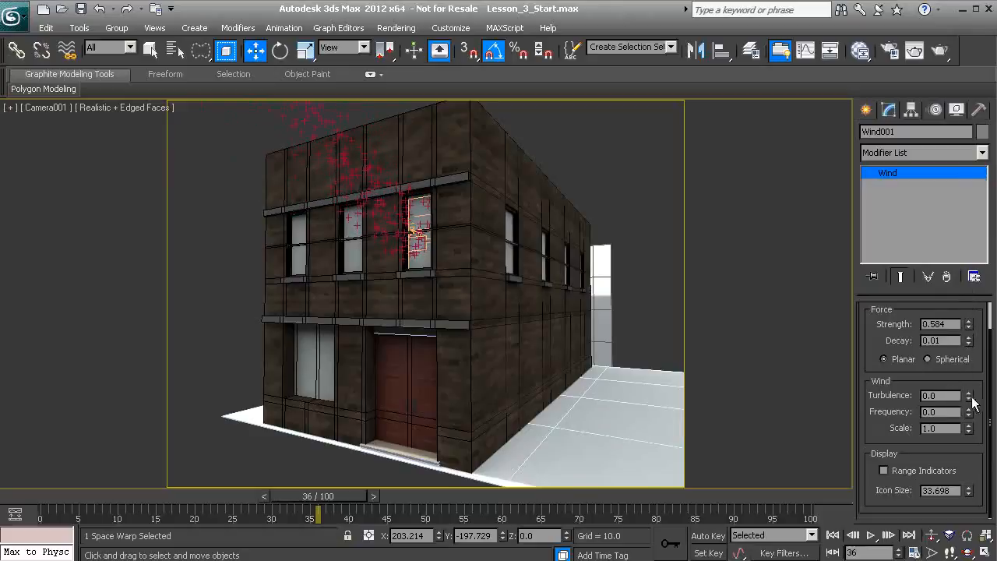
Set Wind001's turbulence to 0.42 and preview the particle motion by playing the animation
{"action": "left_click_drag", "start_coordinate": [968, 377], "coordinate": [966, 358]}
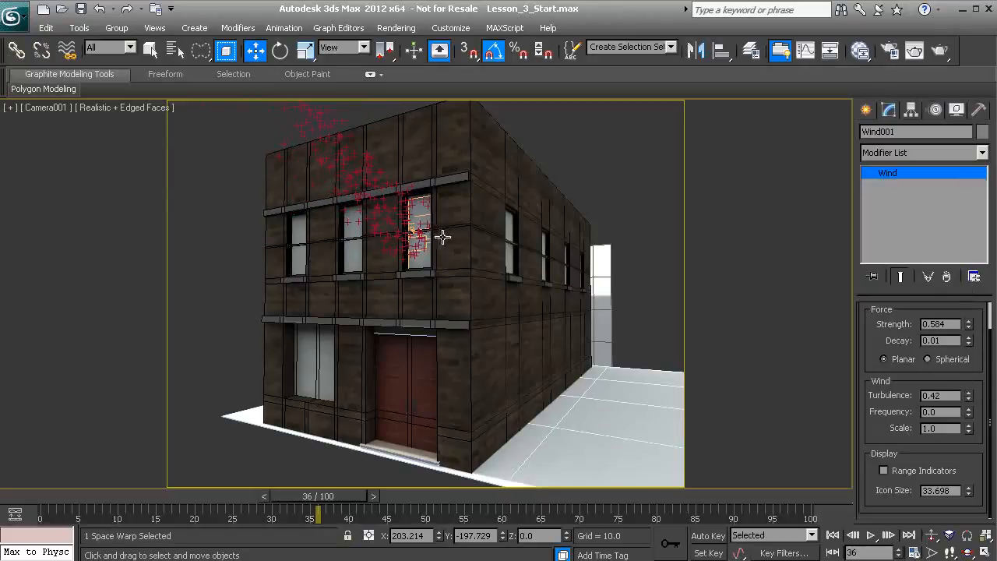
{"action": "left_click", "coordinate": [870, 535]}
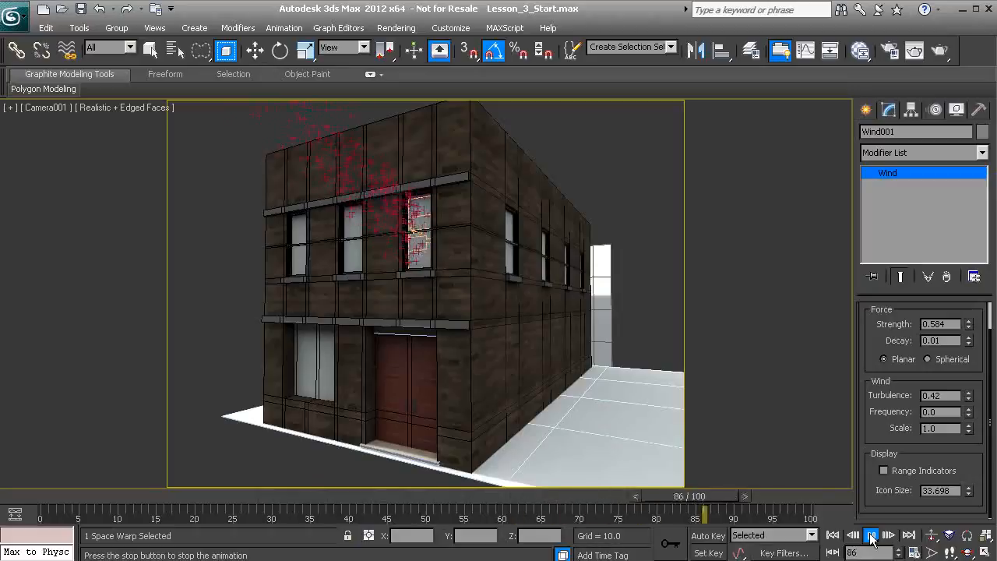
{"action": "left_click", "coordinate": [871, 536]}
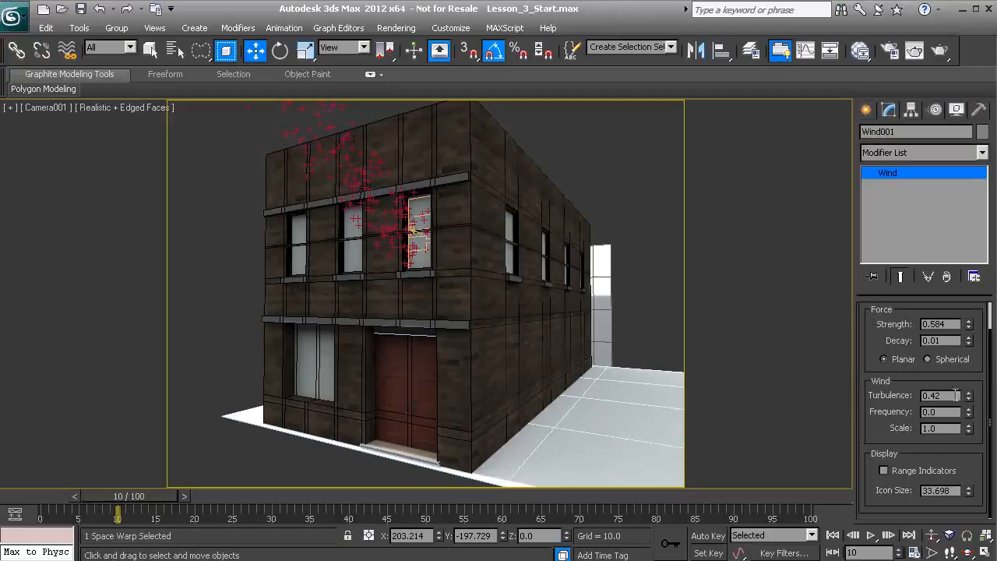
Raise Wind001's strength to 0.844, play the animation, and move to frame 80
{"action": "left_click_drag", "start_coordinate": [971, 327], "coordinate": [976, 303]}
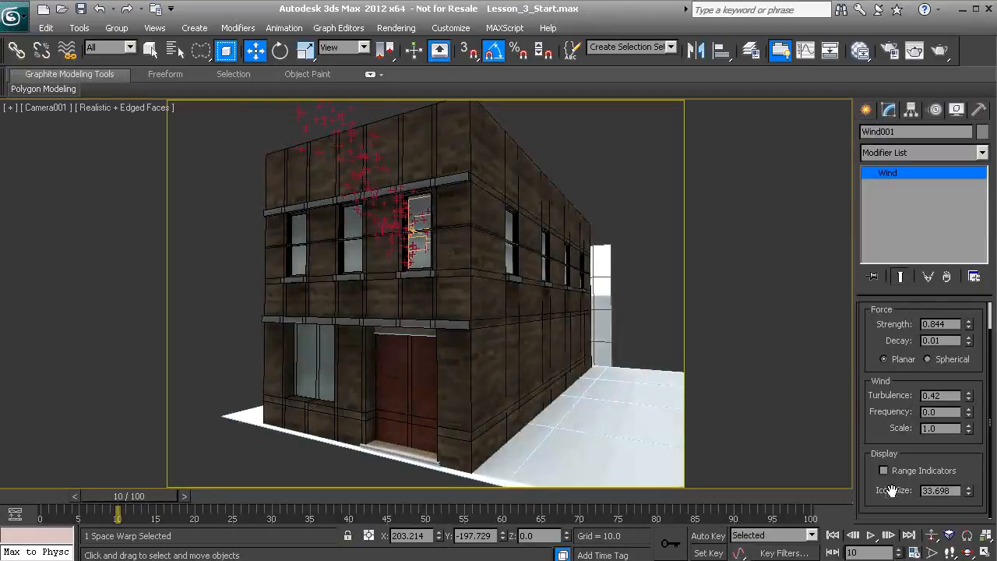
{"action": "left_click", "coordinate": [871, 535]}
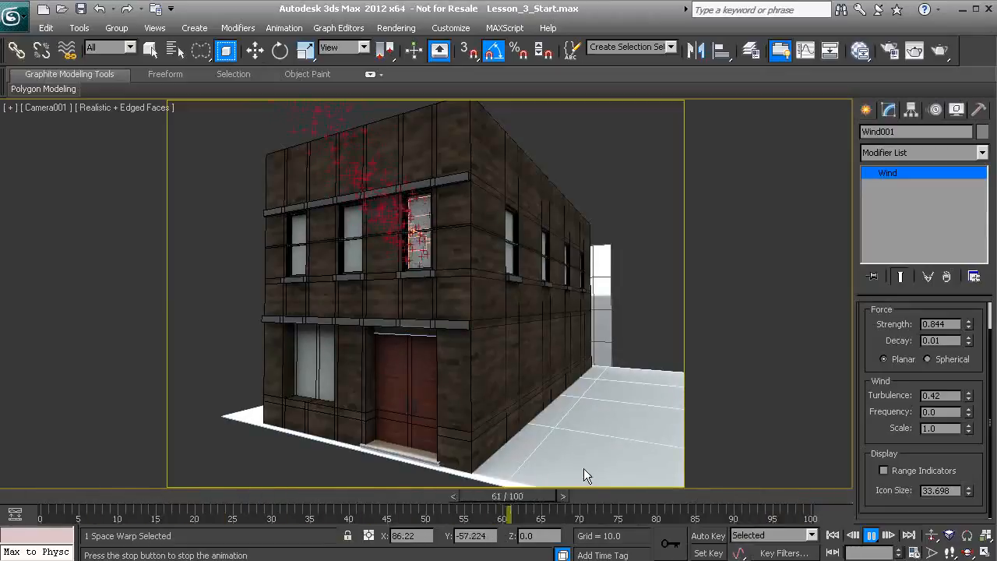
{"action": "left_click", "coordinate": [651, 500]}
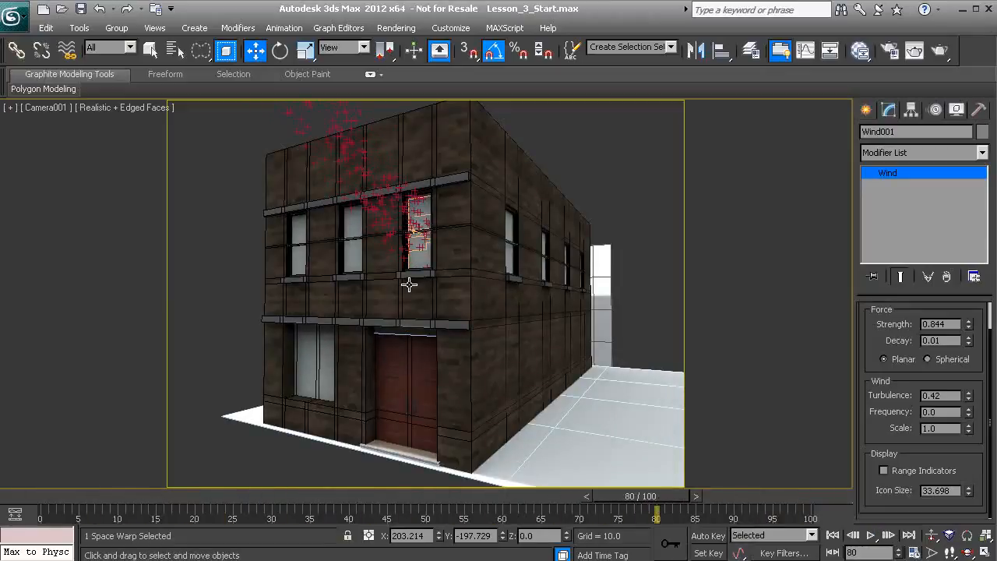